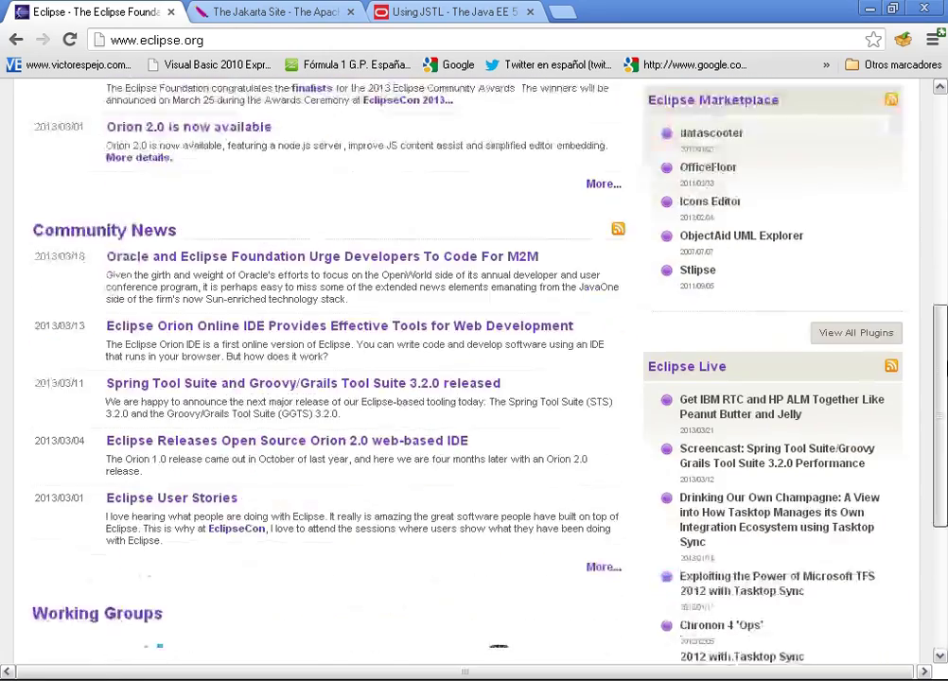
# - Open the Downloads page of the Eclipse website
pyautogui.scroll(2, 463, 379)
pyautogui.scroll(10, 855, 106)
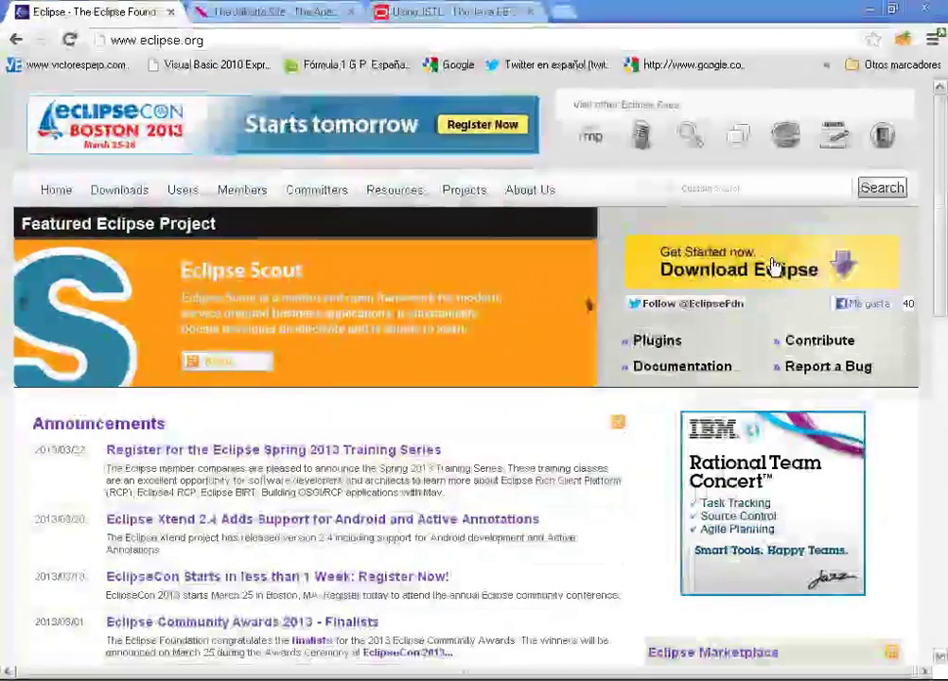
pyautogui.click(121, 194)
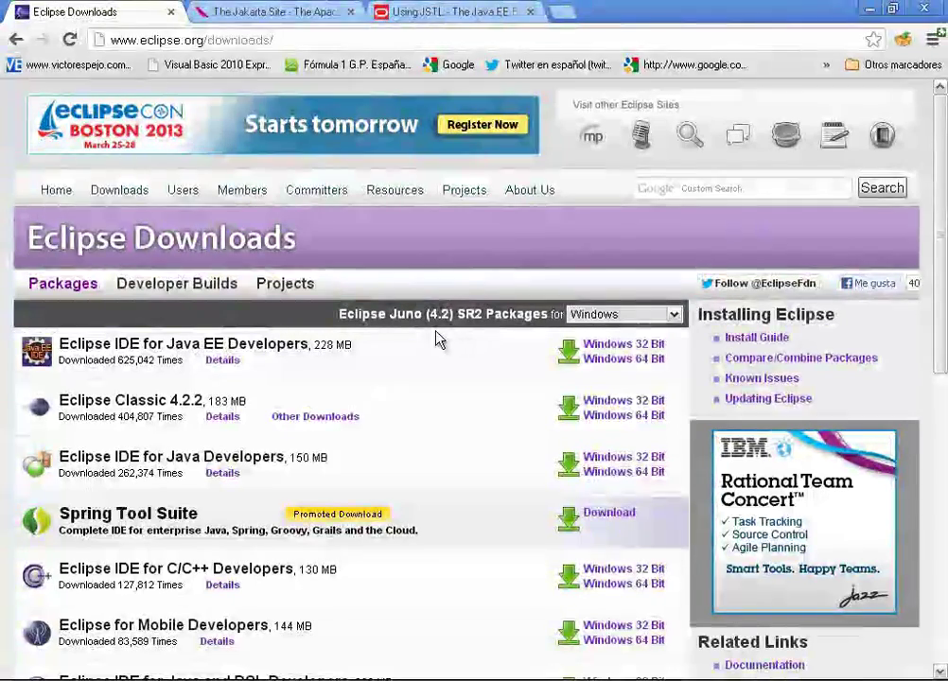
# - Switch to the E:\JSTL folder in the file explorer and extract eclipse-jee-juno-SR1-win32.zip directly into it
pyautogui.hotkey('alt', 'Tab')
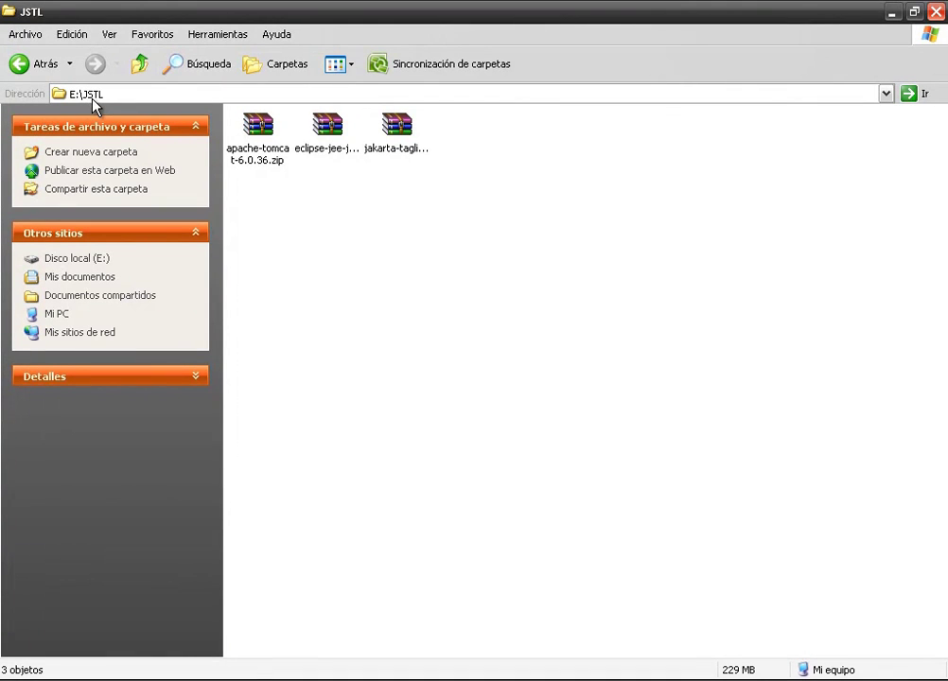
pyautogui.click(329, 143)
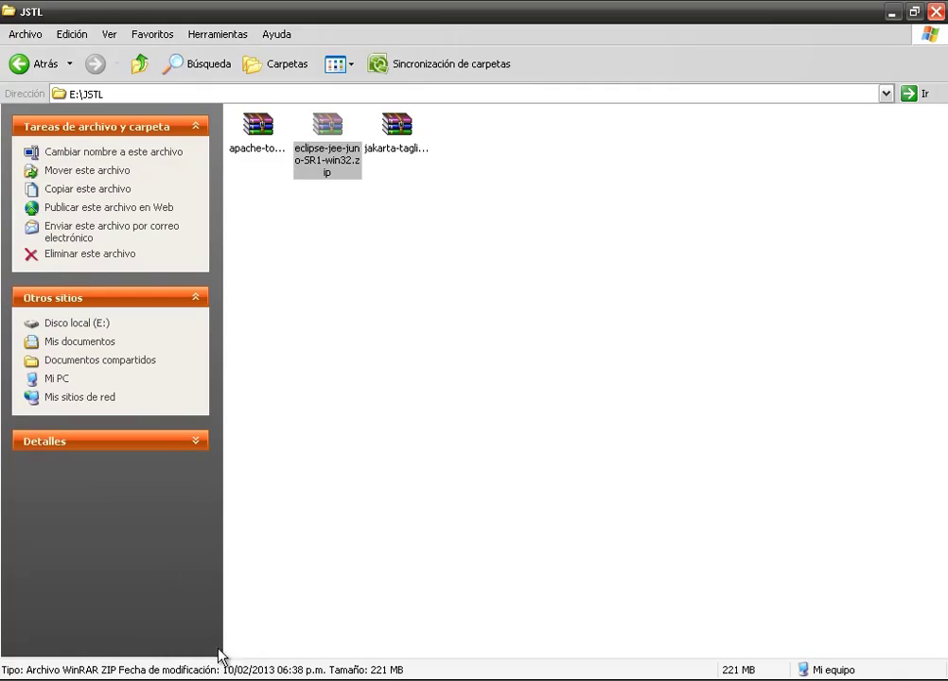
pyautogui.hotkey('alt', 'Tab')
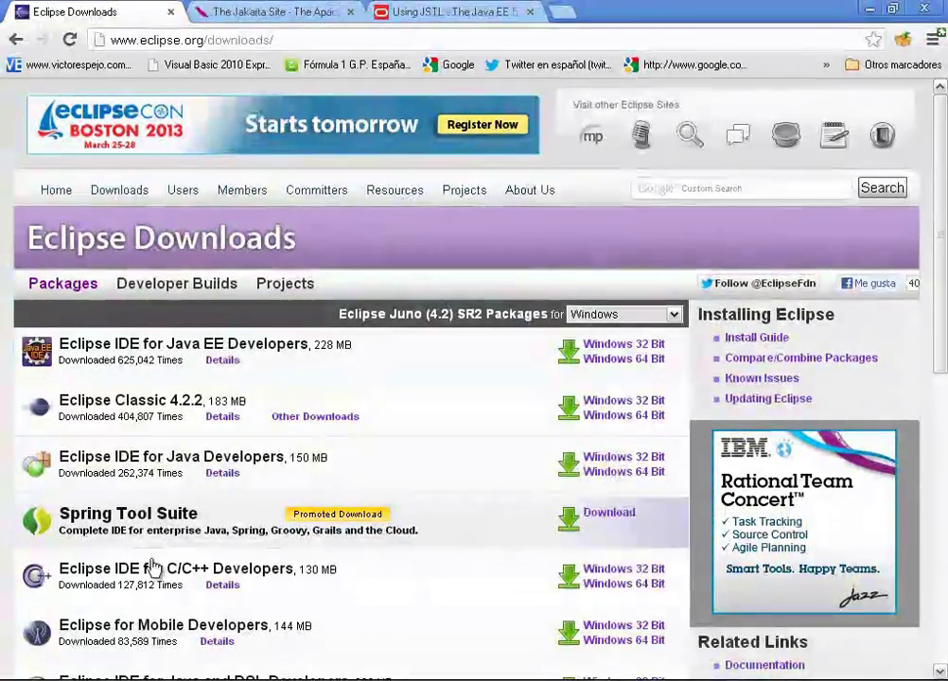
pyautogui.hotkey('alt', 'Tab')
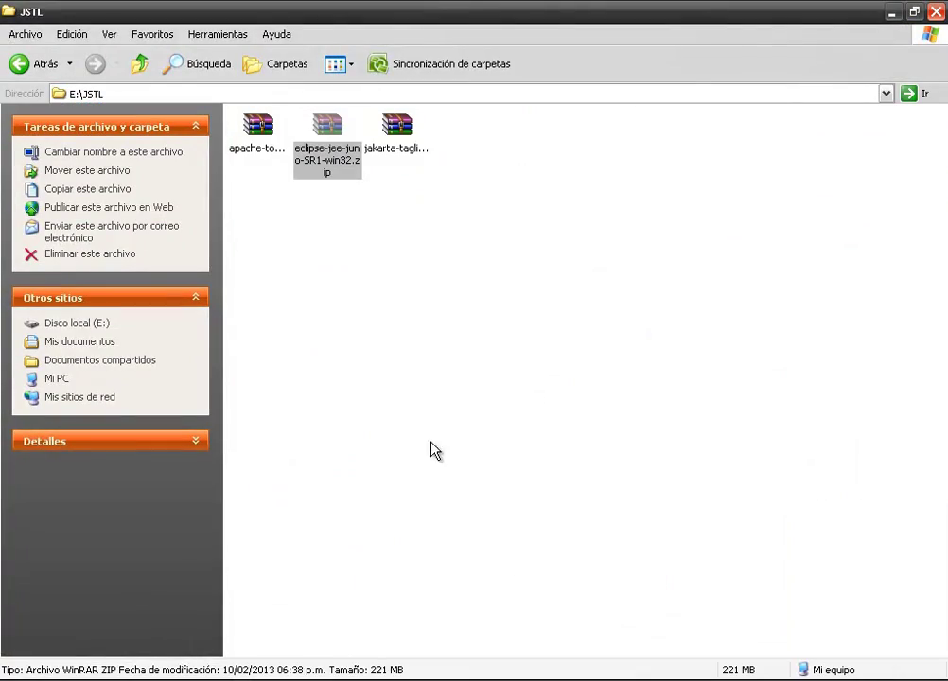
pyautogui.rightClick(332, 149)
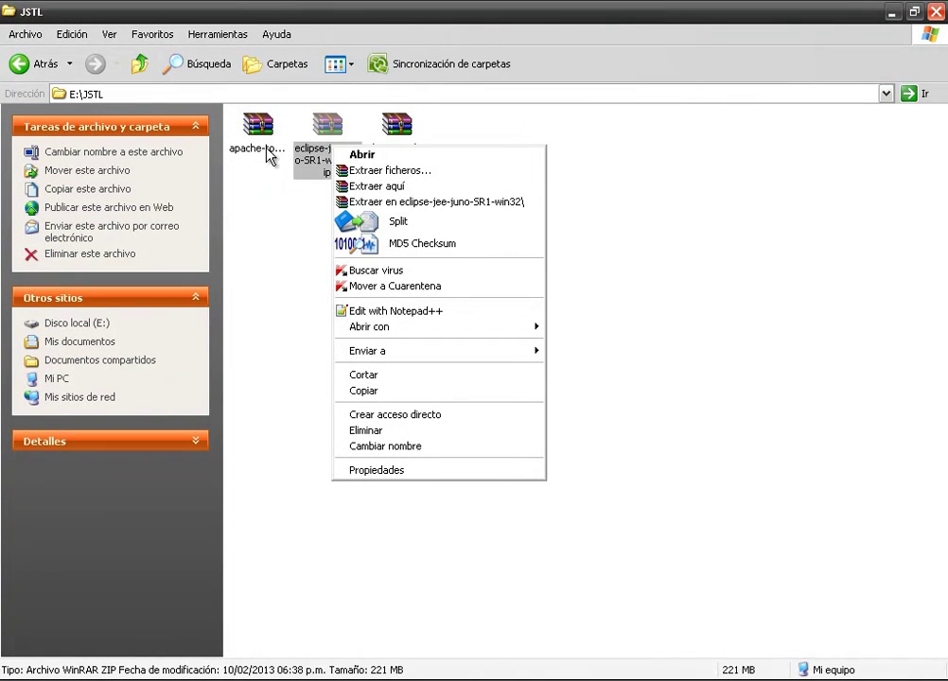
pyautogui.click(377, 186)
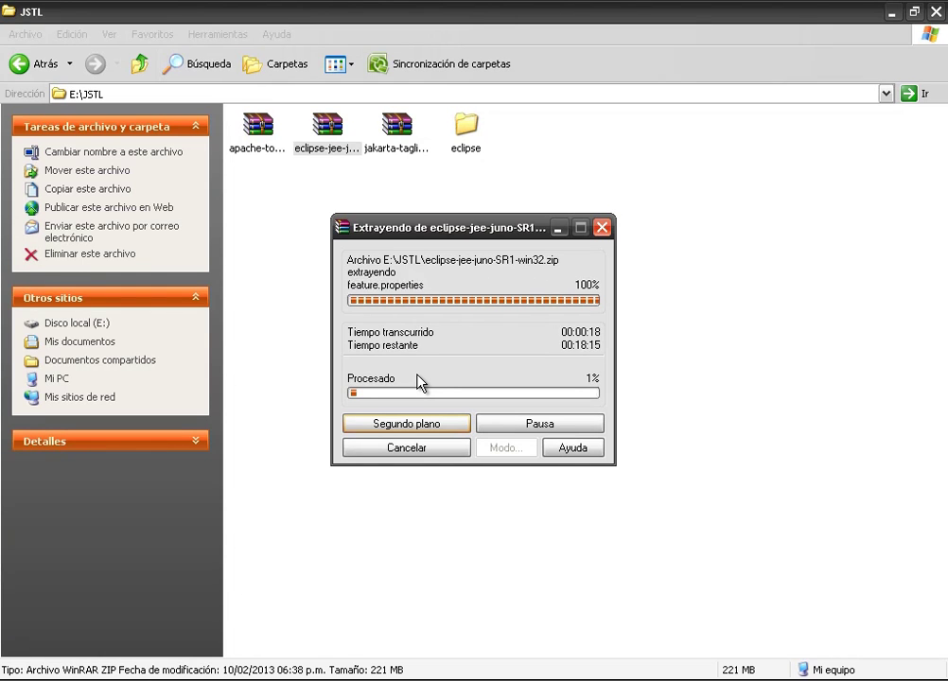
pyautogui.press('Return')
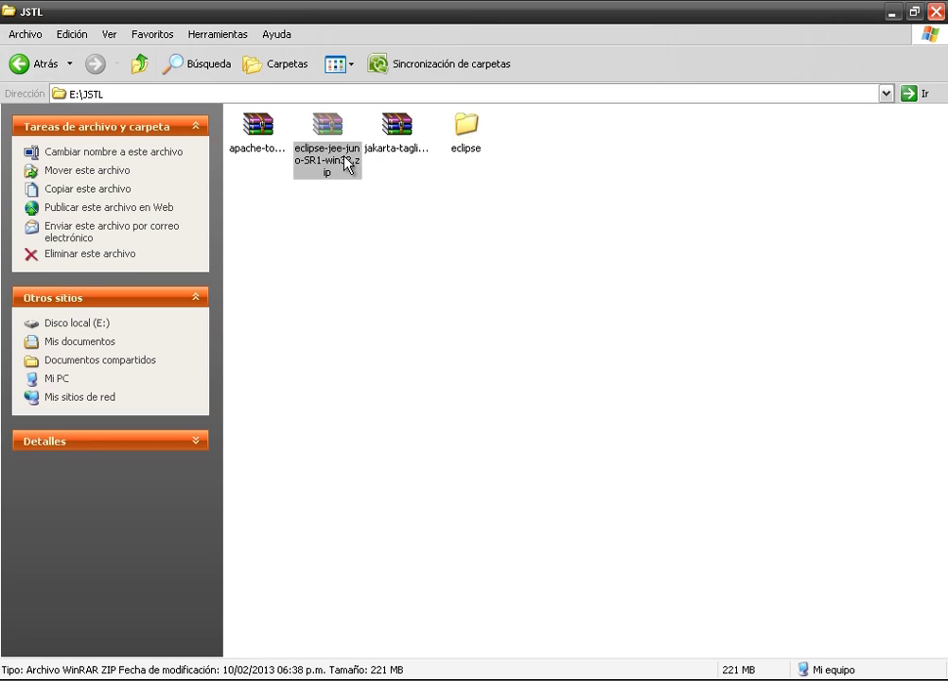
# - Launch eclipse.exe from the extracted eclipse folder and accept the suggested workspace location
pyautogui.doubleClick(472, 139)
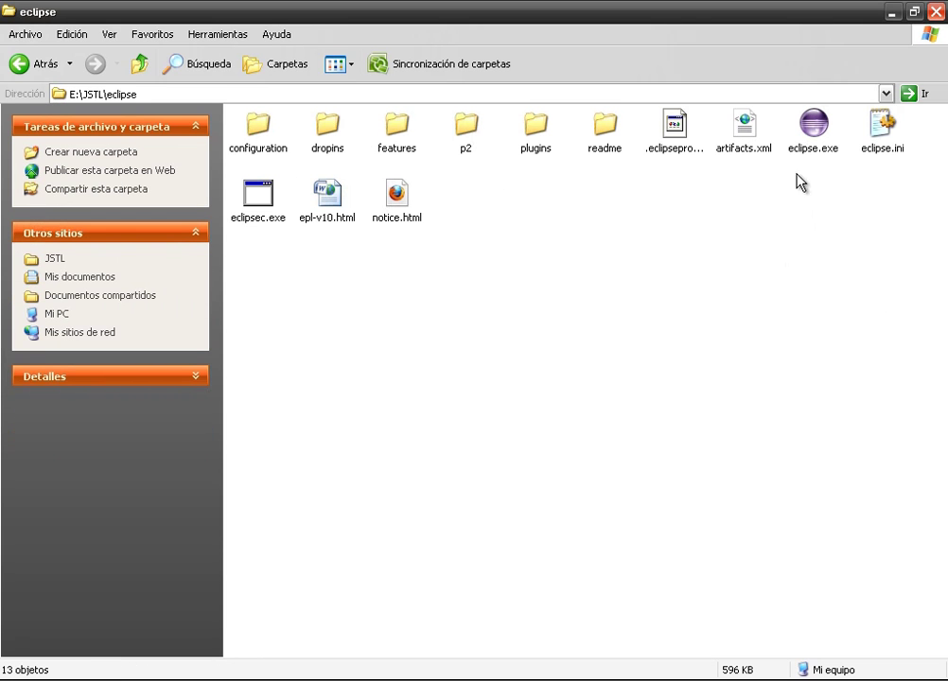
pyautogui.doubleClick(811, 133)
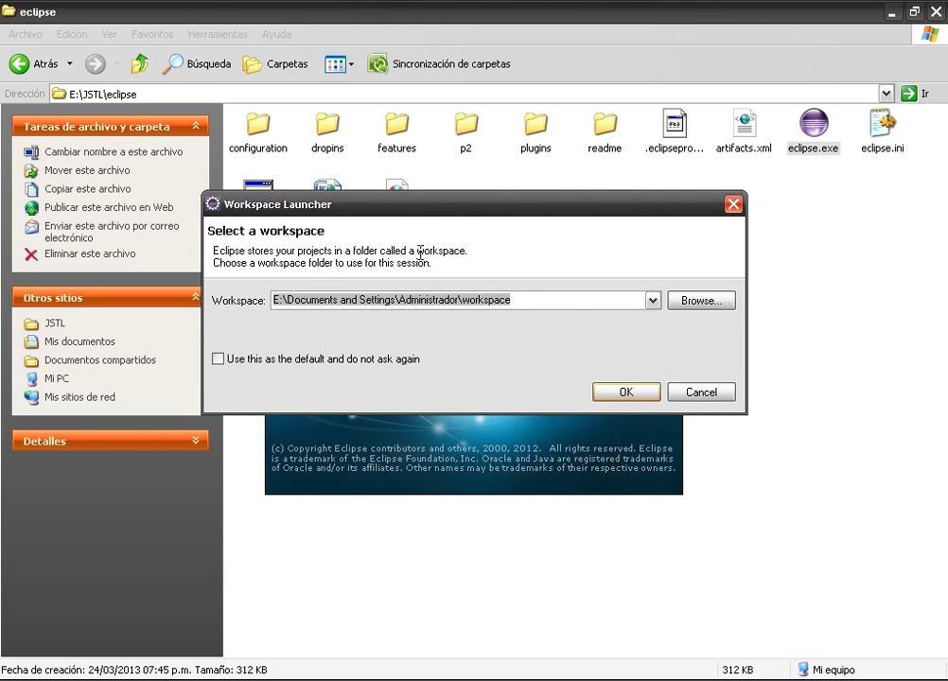
pyautogui.click(623, 392)
pyautogui.click(623, 392)
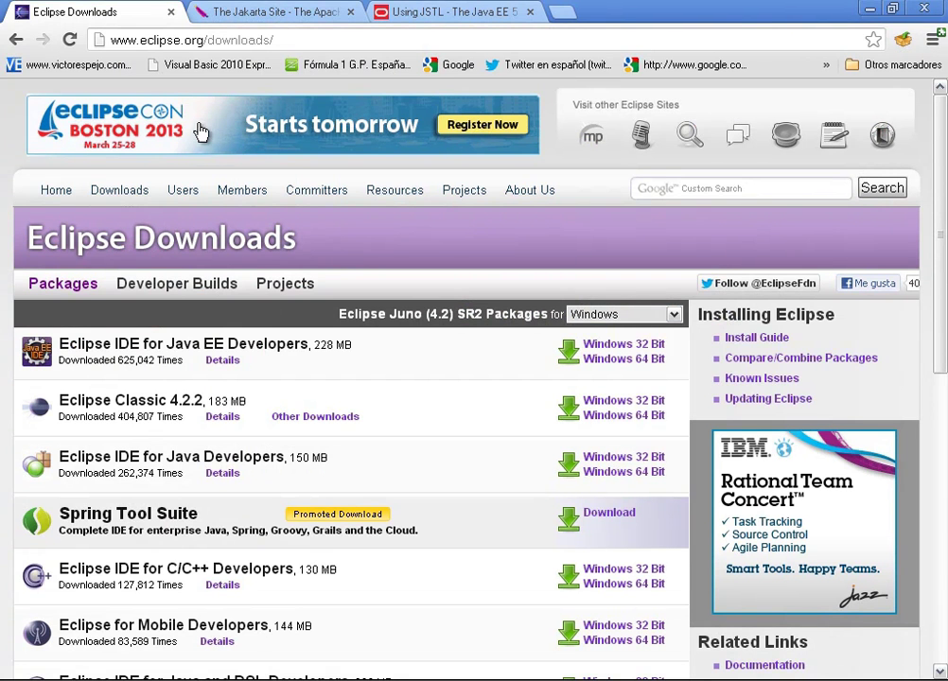
# - Open the Apache Jakarta site in the browser and look through its list of Ex-Jakarta projects
pyautogui.click(274, 13)
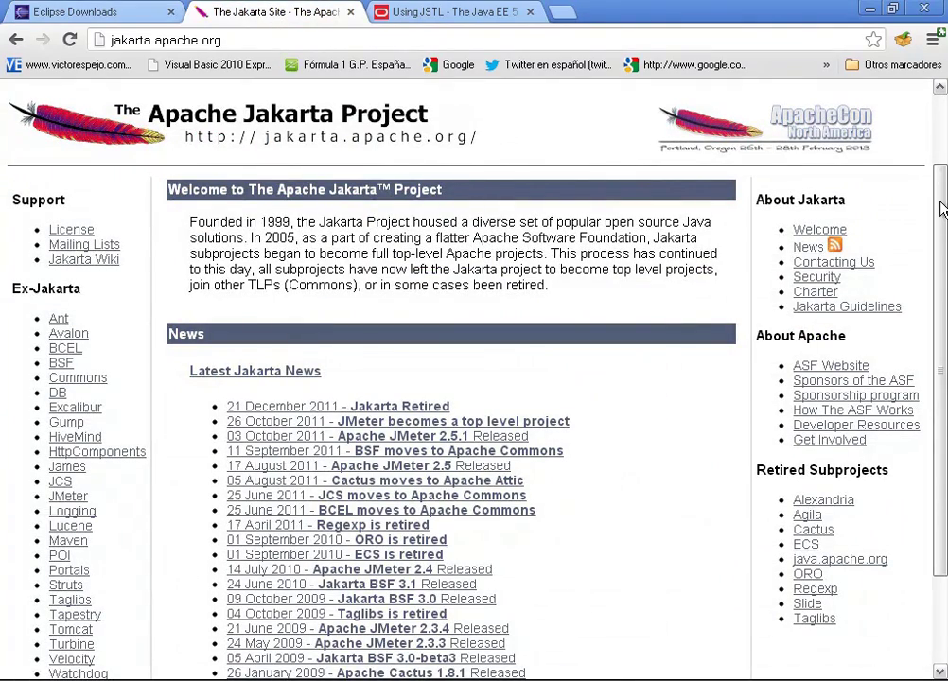
pyautogui.scroll(-1, 941, 210)
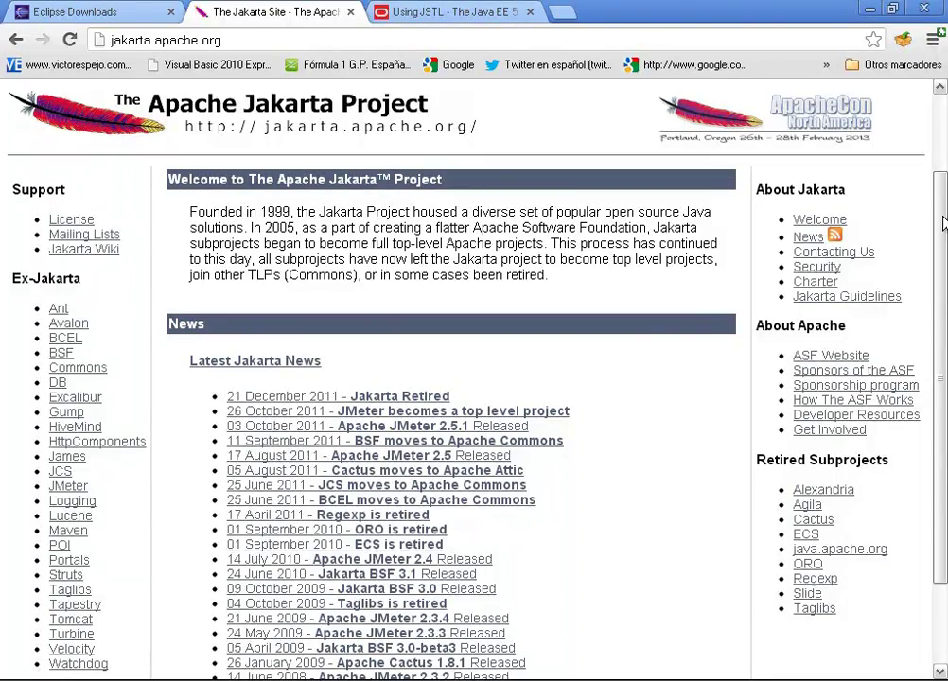
pyautogui.moveTo(942, 245); pyautogui.dragTo(943, 302)
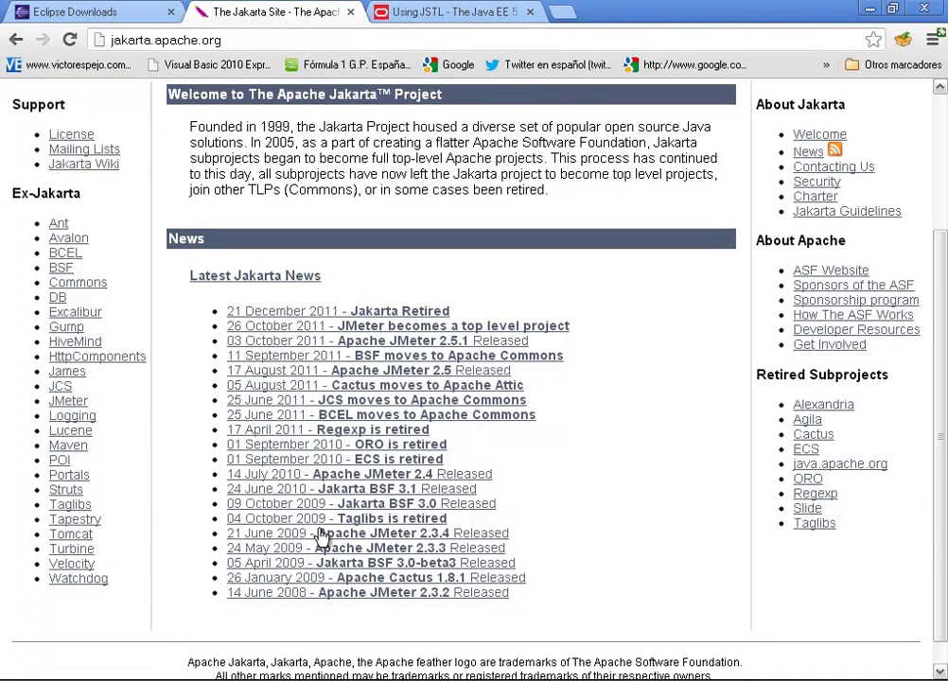
# - Switch to the file explorer and return from the eclipse folder to E:\JSTL
pyautogui.click(148, 674)
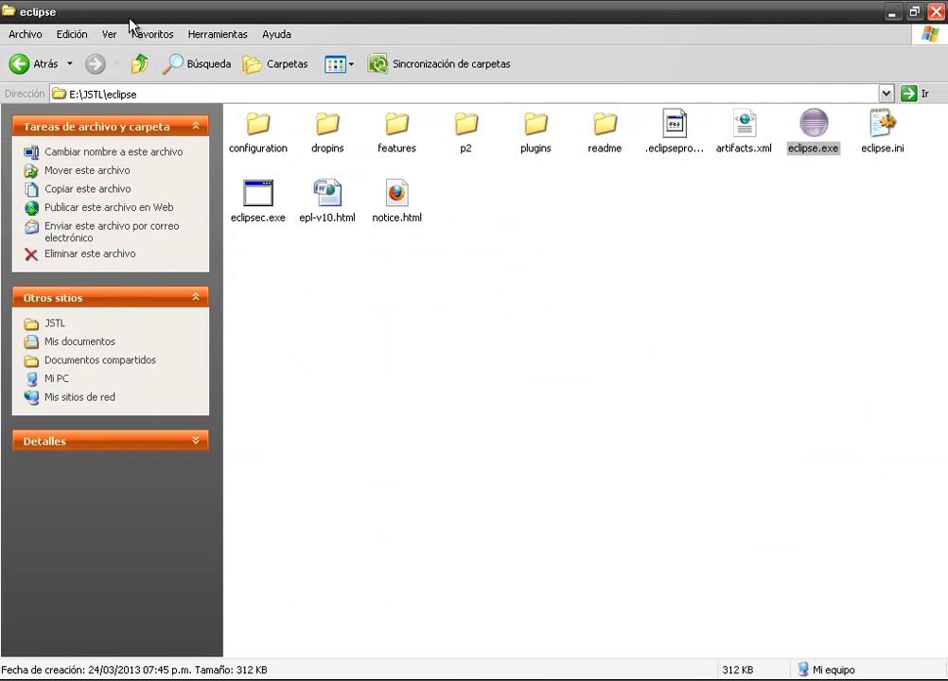
pyautogui.click(35, 65)
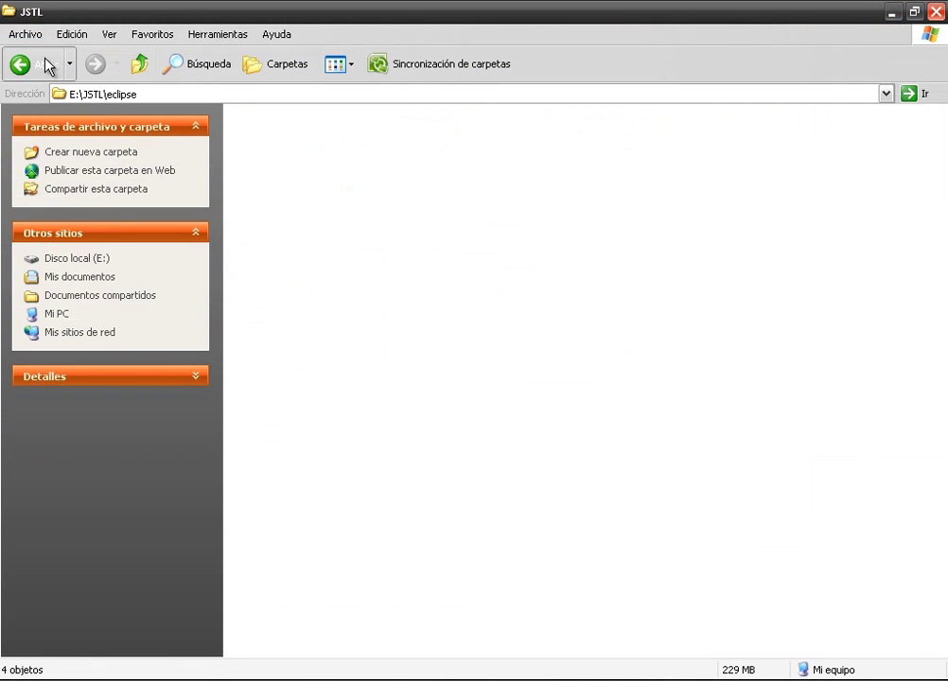
pyautogui.click(470, 161)
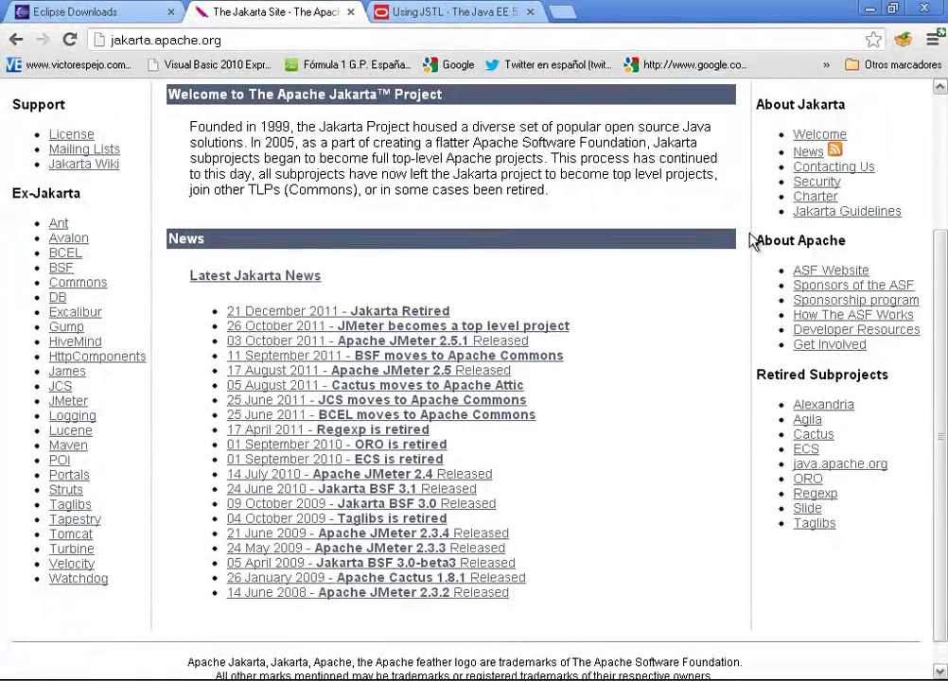
# - Switch to Eclipse, maximize its window and go from the Welcome page to the workbench
pyautogui.scroll(3, 946, 142)
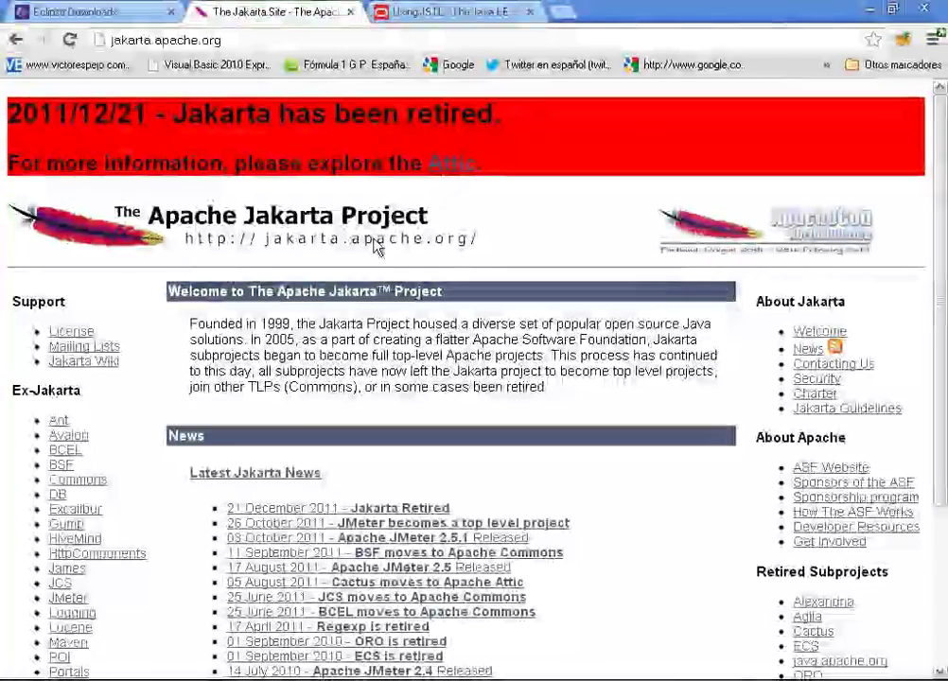
pyautogui.scroll(-2, 196, 370)
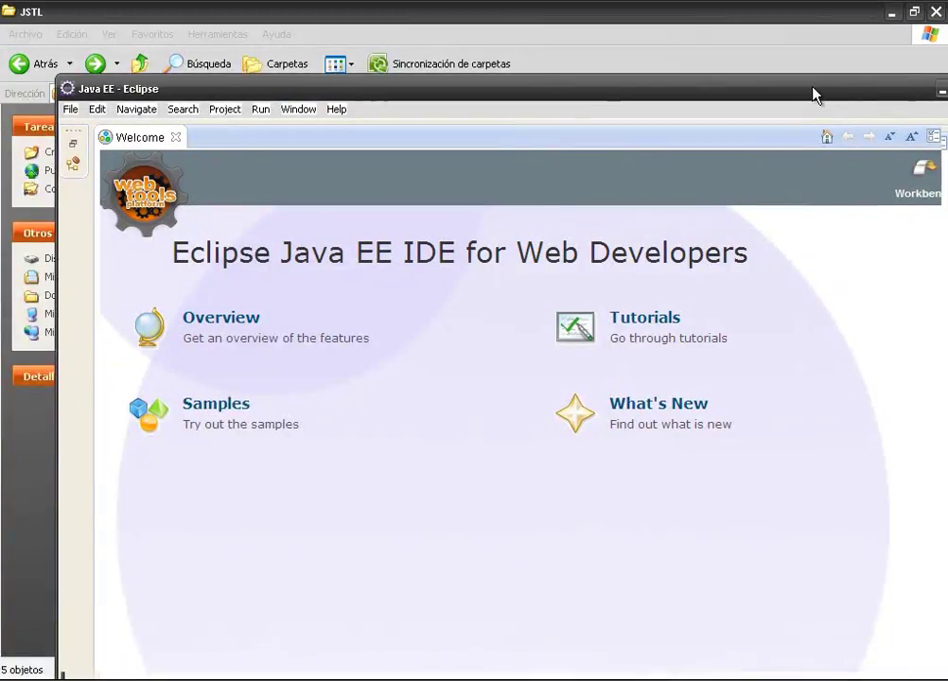
pyautogui.click(911, 83)
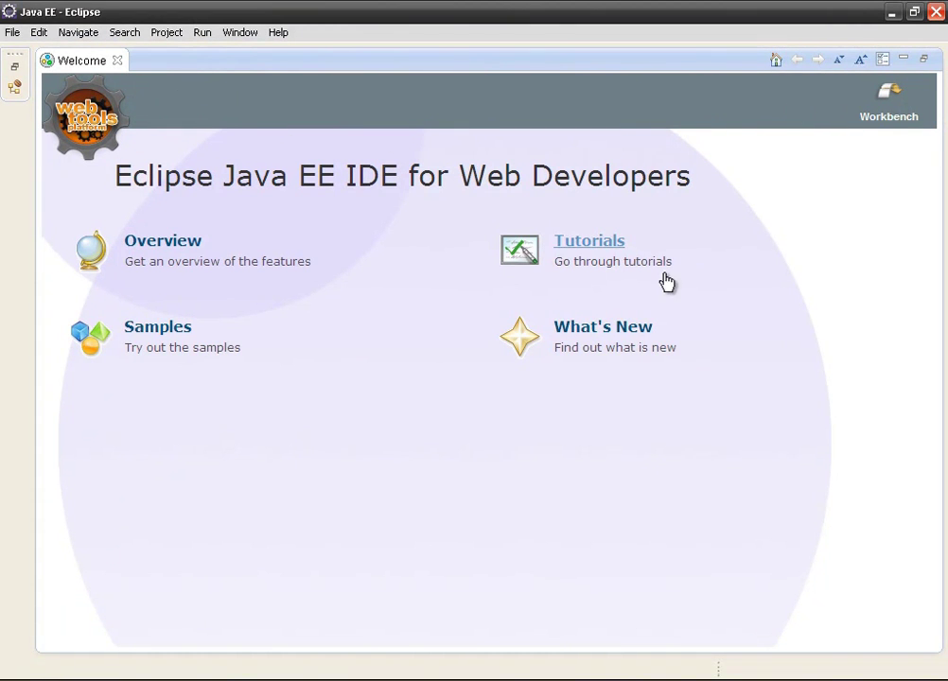
pyautogui.click(345, 232)
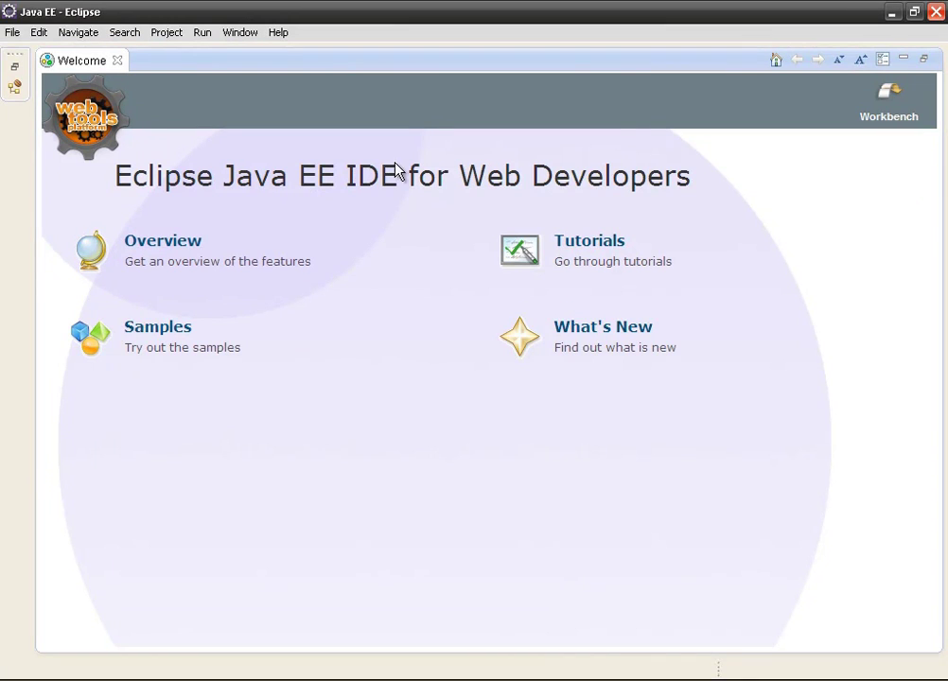
pyautogui.click(882, 106)
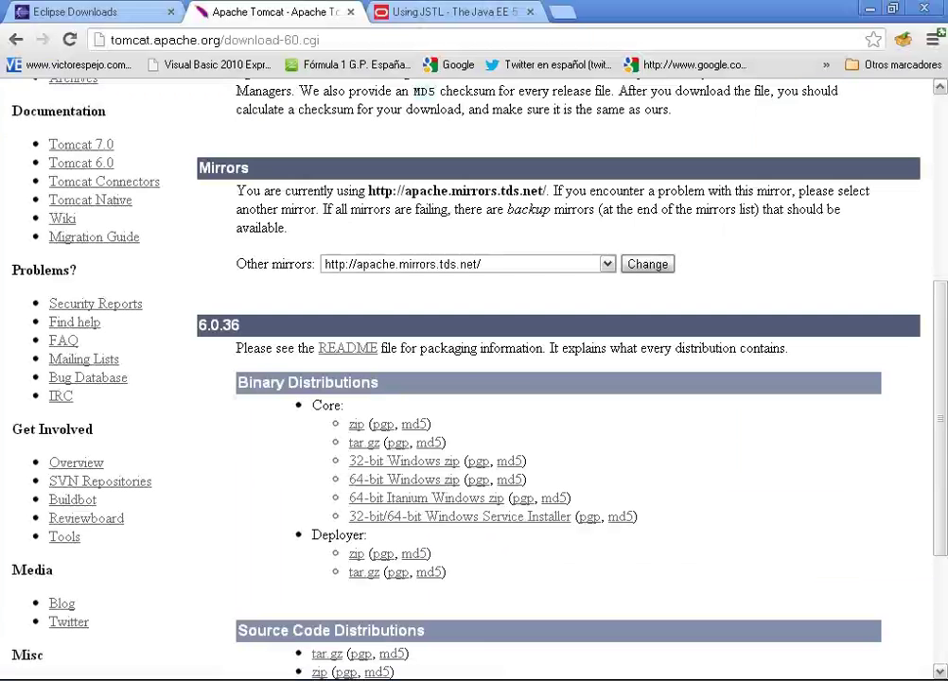
# - Go back to the Apache Tomcat home page in the browser and open the Tomcat 6.0 download page at the 6.0.36 binary distributions
pyautogui.scroll(5, 944, 168)
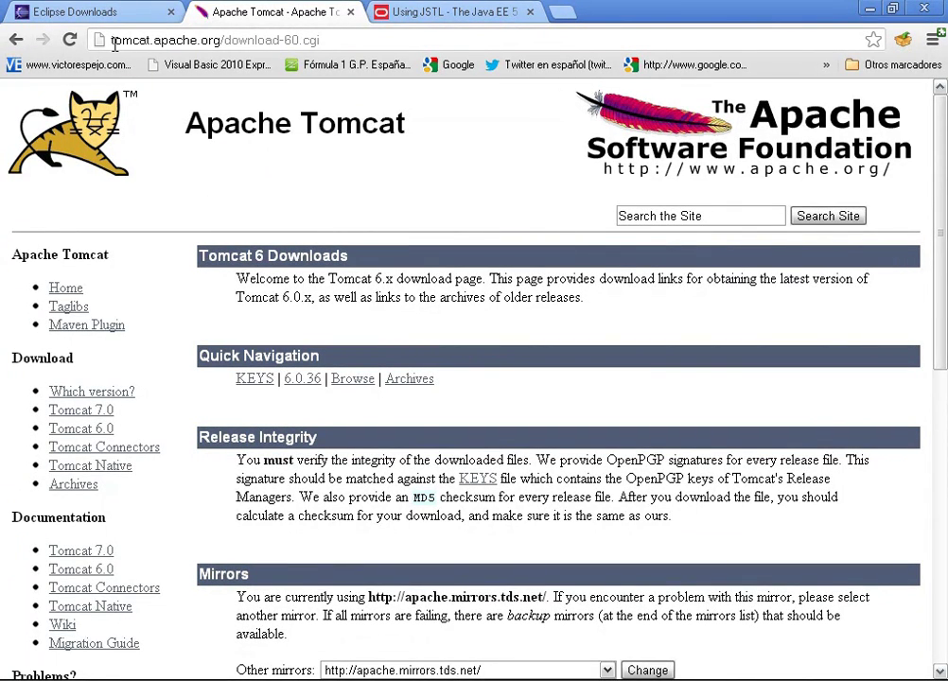
pyautogui.click(15, 40)
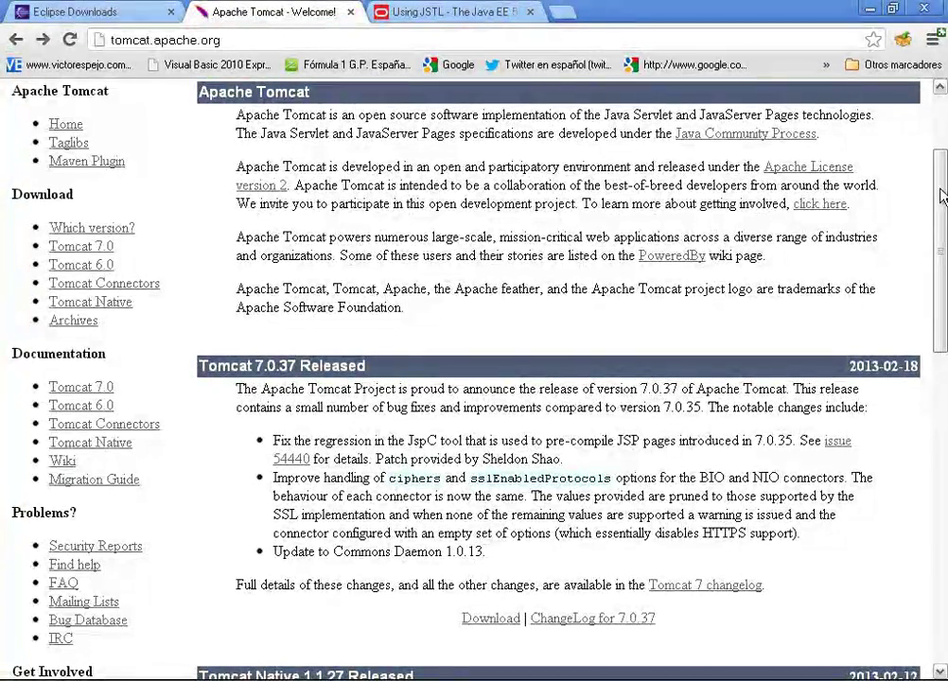
pyautogui.click(941, 119)
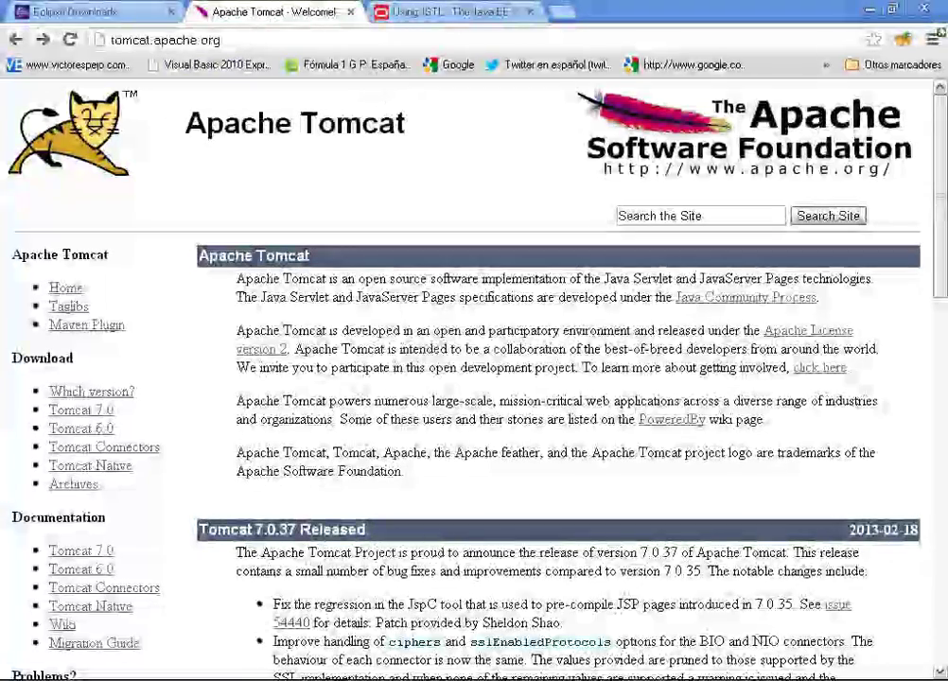
pyautogui.click(76, 430)
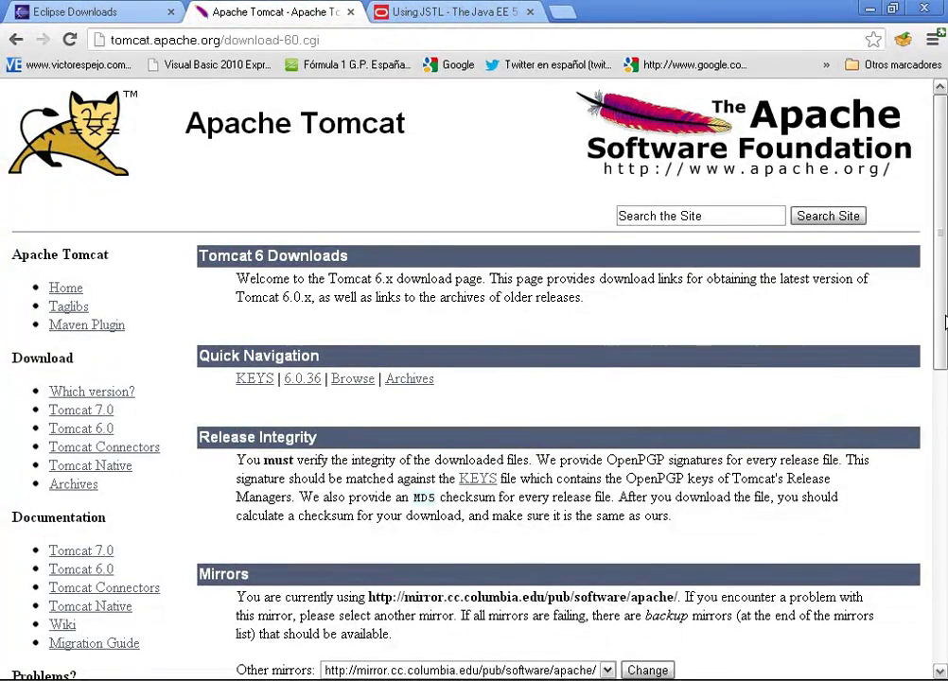
pyautogui.scroll(-4, 944, 321)
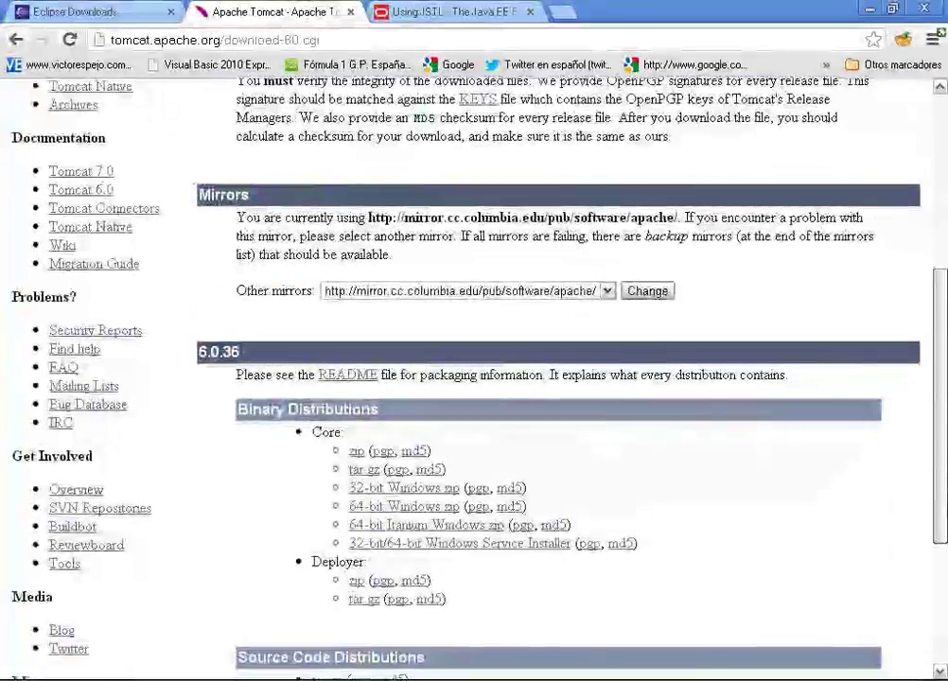
pyautogui.scroll(-1, 944, 322)
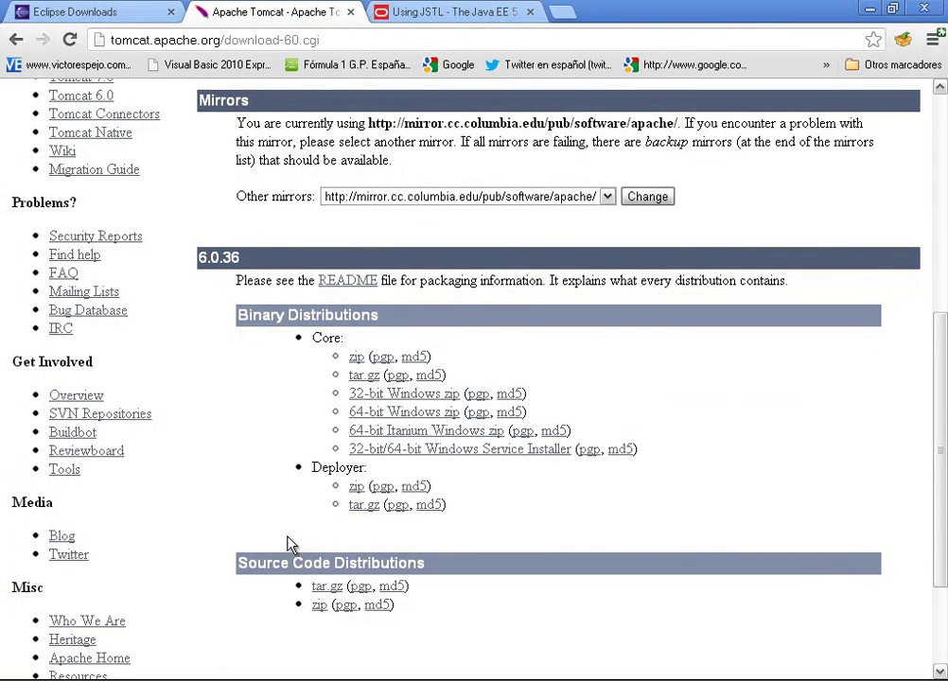
# - Switch to the E:\JSTL folder, check the extraction options for apache-tomcat-6.0.36.zip and open the extracted apache-tomcat-6.0.36 folder
pyautogui.hotkey('alt', 'Tab')
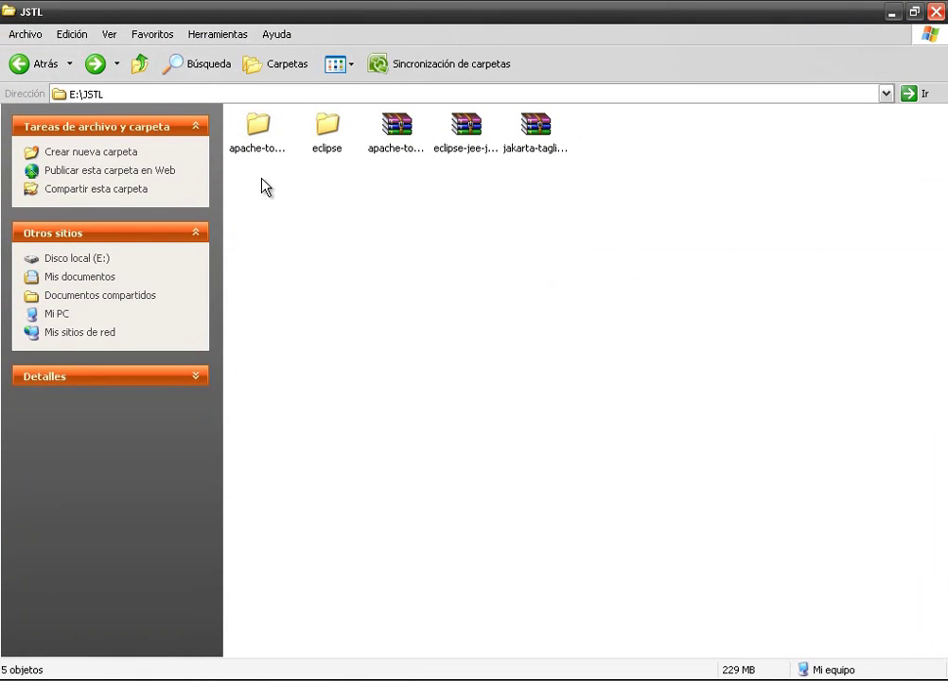
pyautogui.click(258, 141)
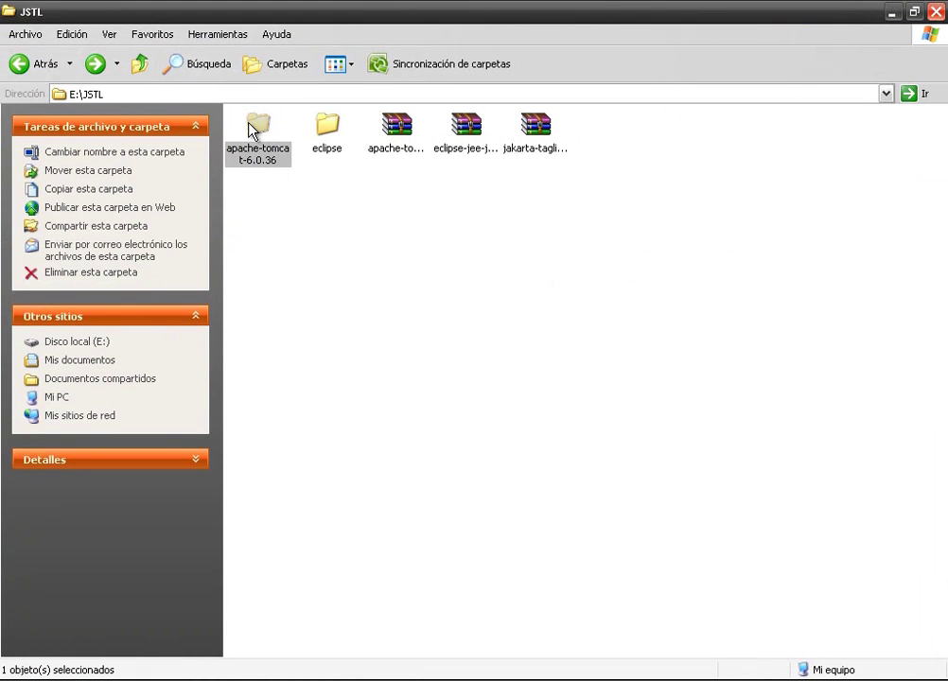
pyautogui.click(456, 210)
pyautogui.click(395, 147)
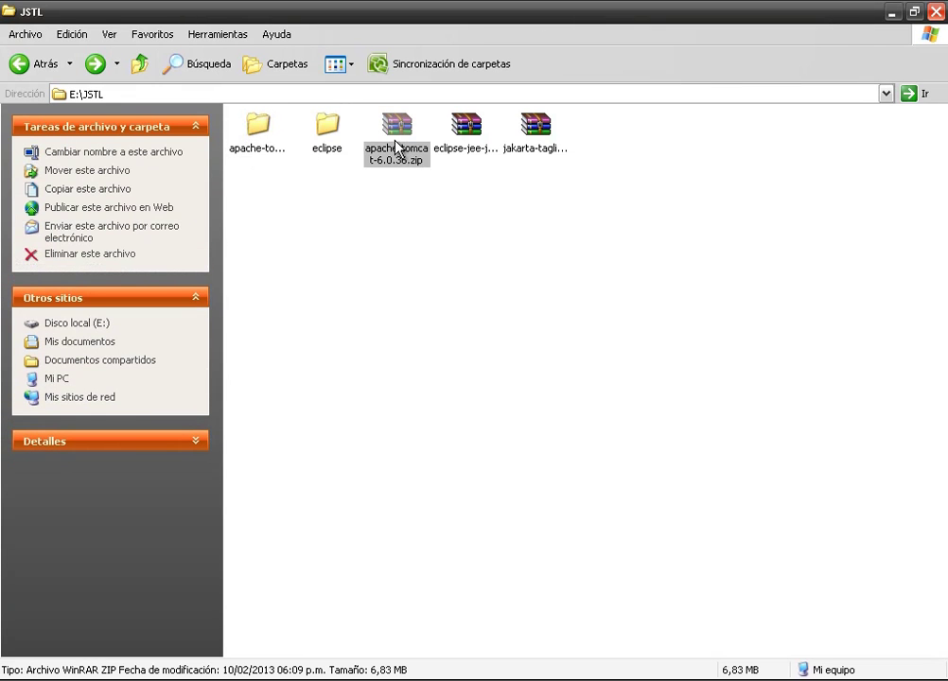
pyautogui.rightClick(395, 146)
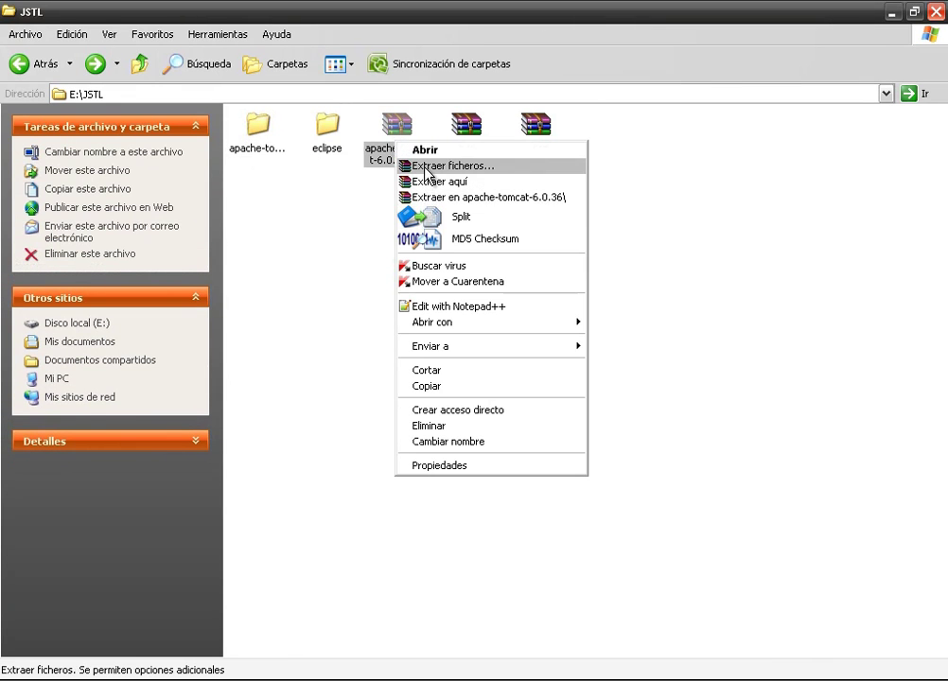
pyautogui.click(311, 214)
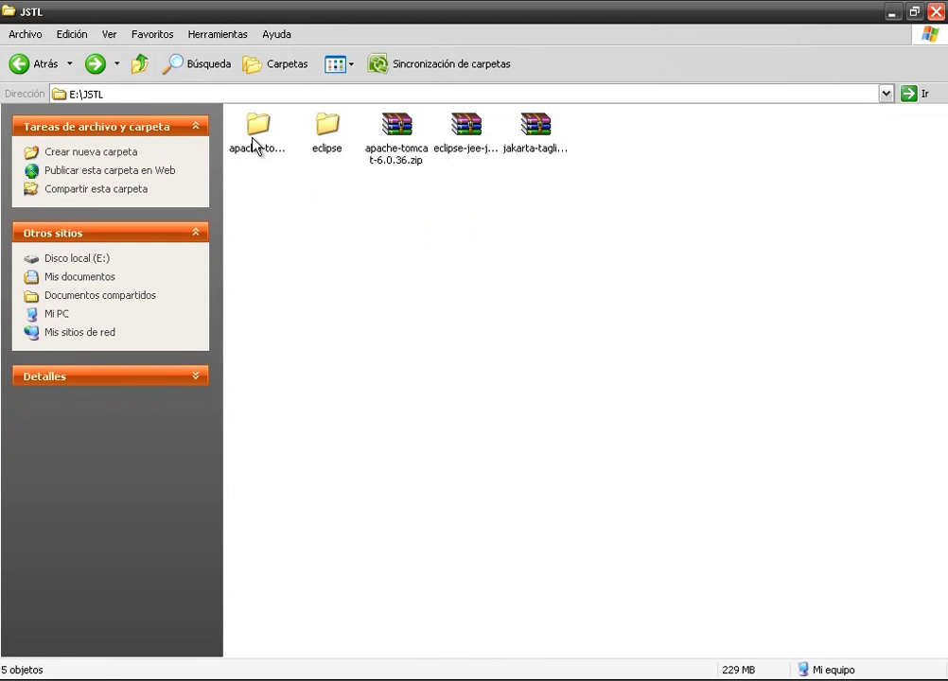
pyautogui.click(250, 142)
pyautogui.doubleClick(251, 140)
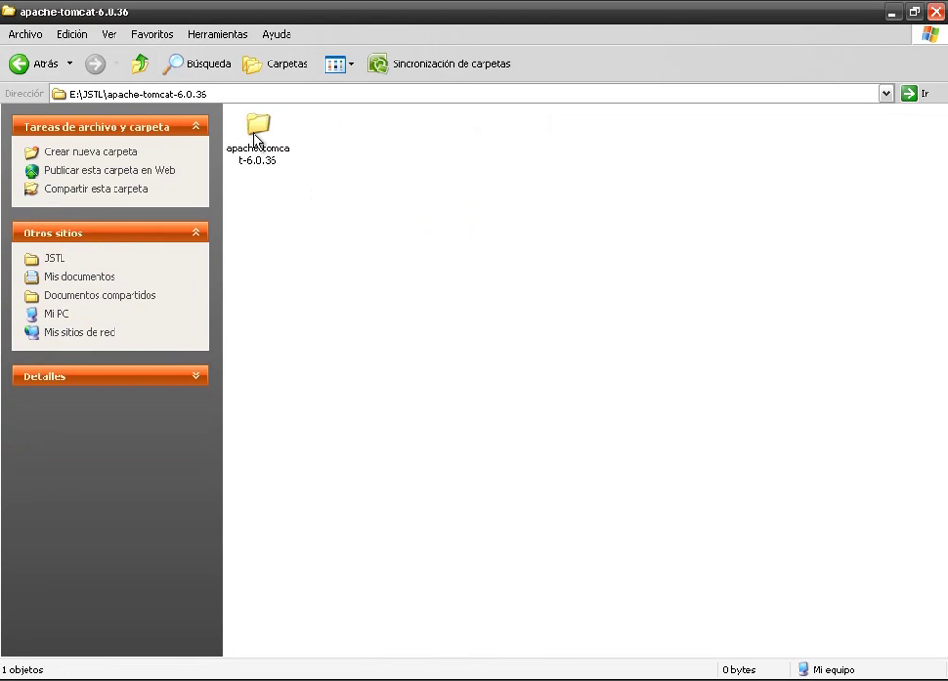
# - Move all contents of the nested apache-tomcat-6.0.36 folder up into E:\JSTL\apache-tomcat-6.0.36
pyautogui.doubleClick(252, 136)
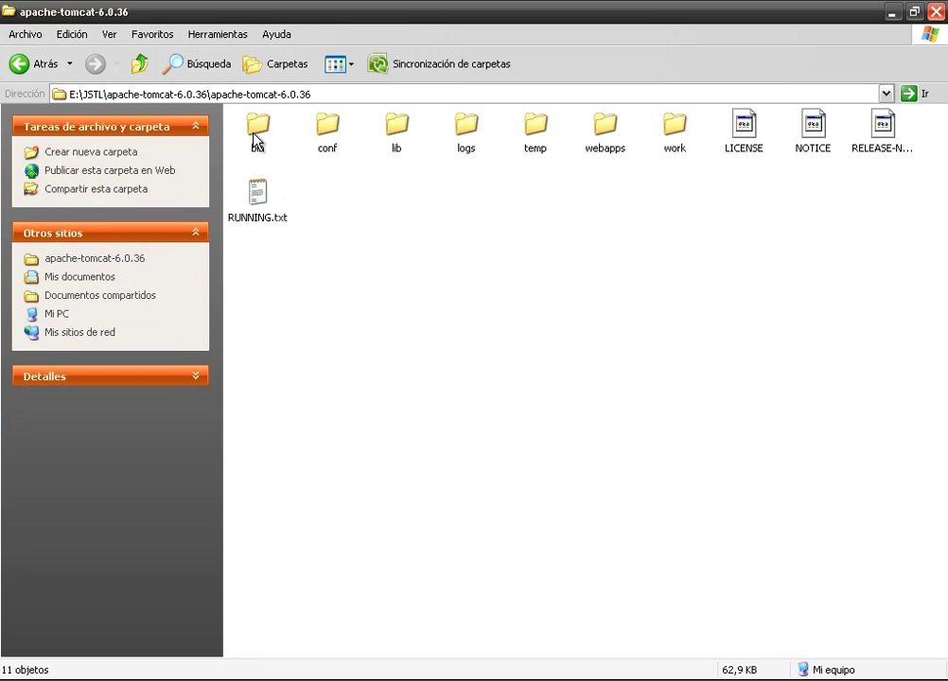
pyautogui.click(19, 64)
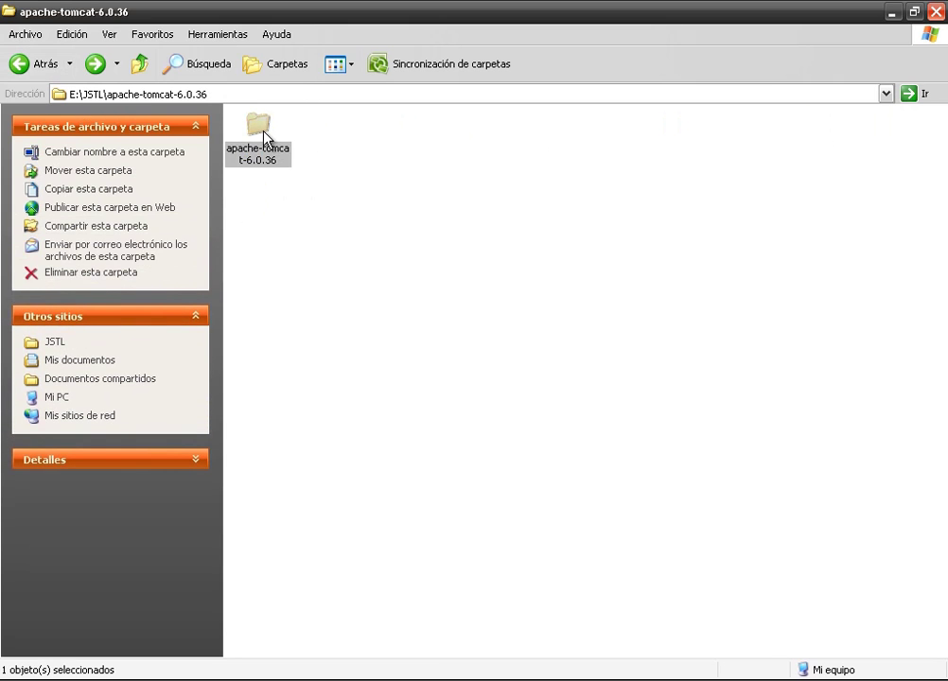
pyautogui.doubleClick(256, 127)
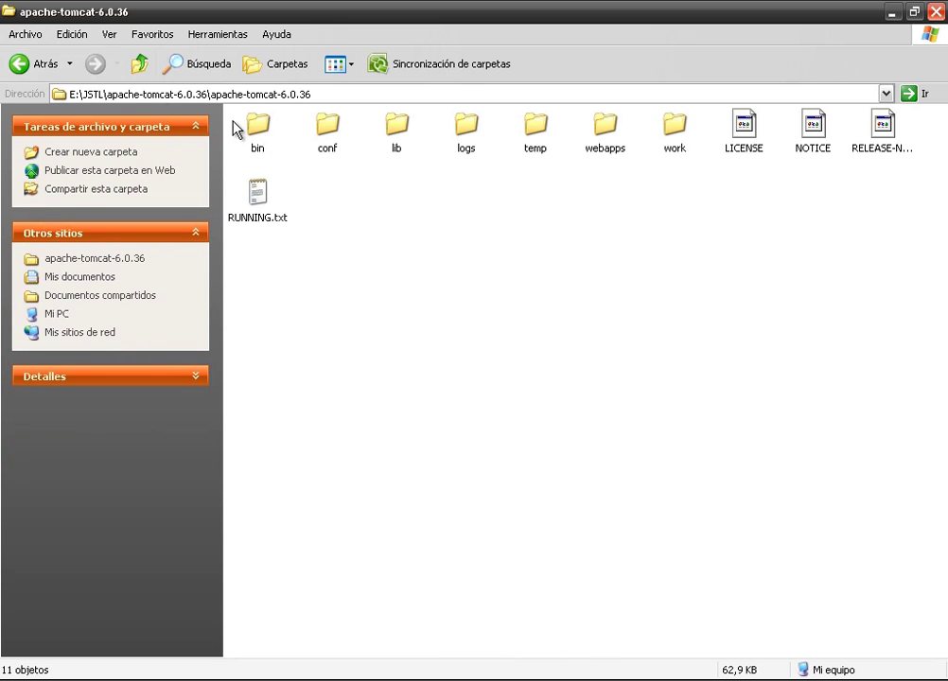
pyautogui.click(67, 36)
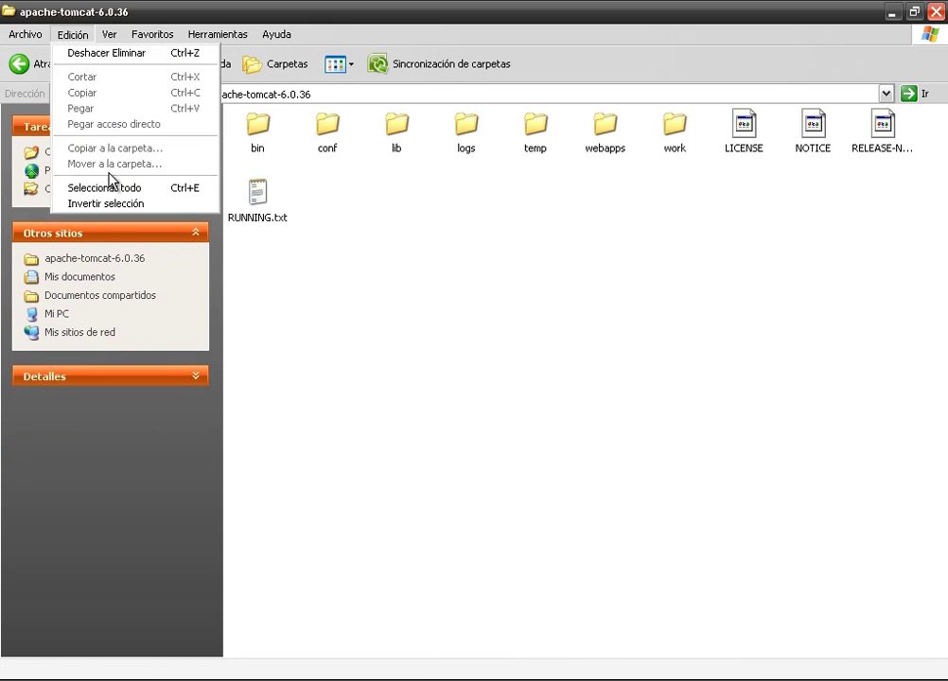
pyautogui.click(106, 187)
pyautogui.click(66, 33)
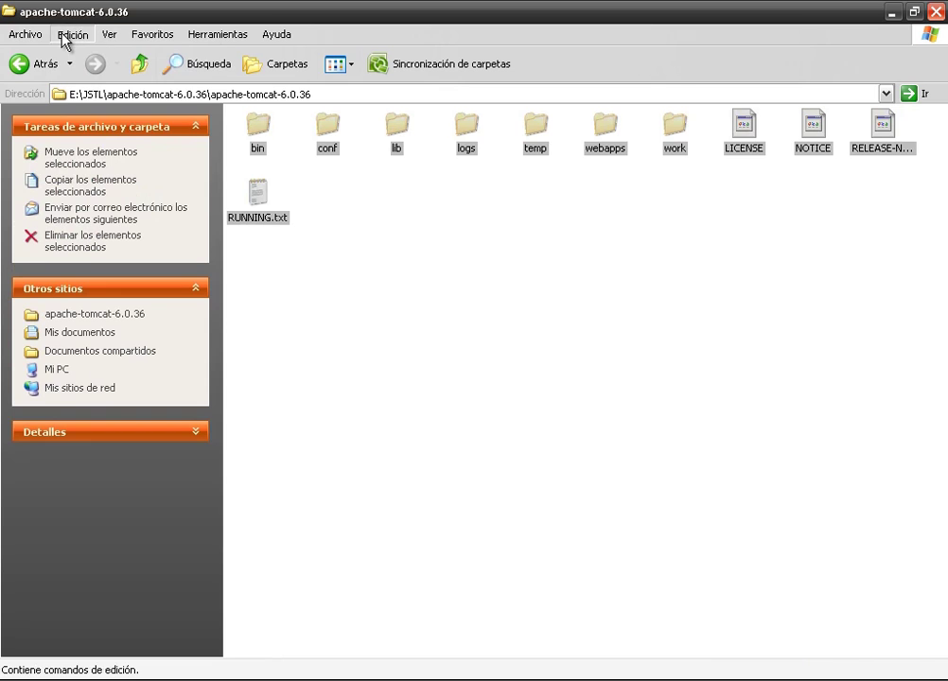
pyautogui.click(94, 79)
pyautogui.click(30, 64)
pyautogui.click(313, 206)
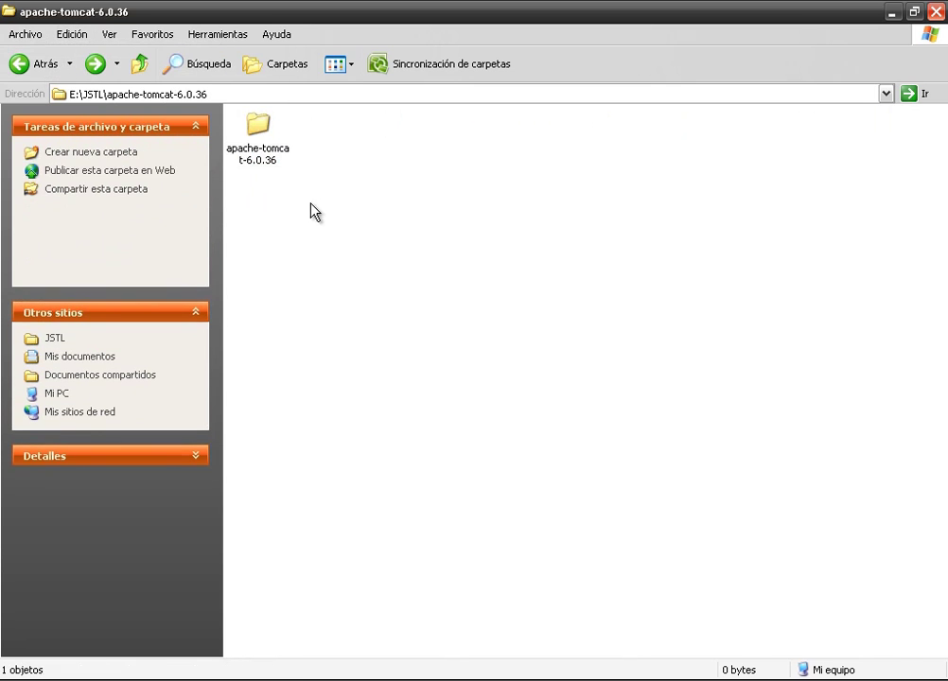
pyautogui.rightClick(313, 206)
pyautogui.click(340, 299)
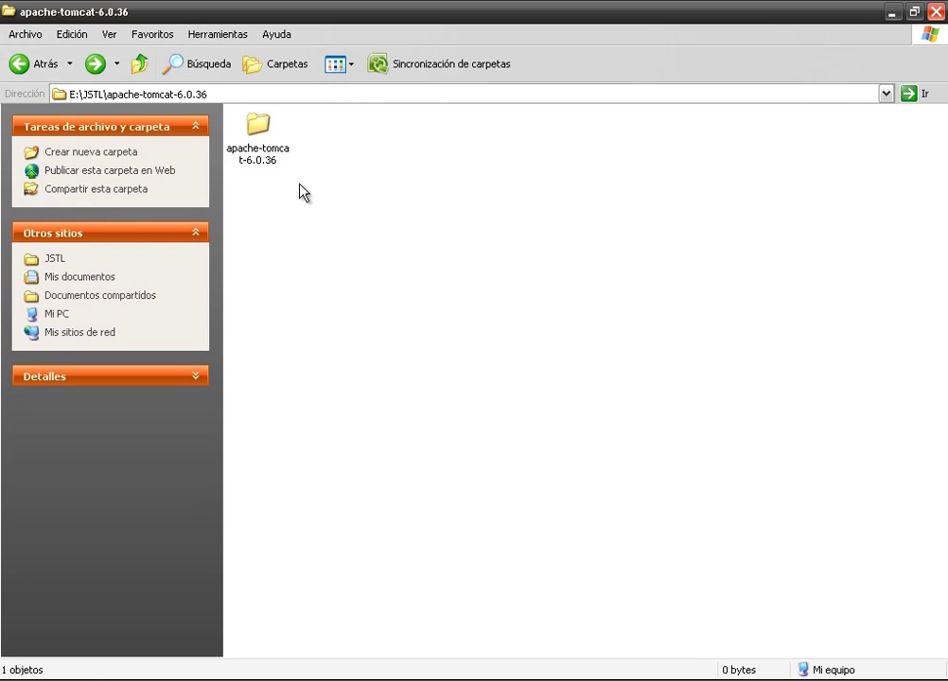
# - Delete the emptied nested apache-tomcat-6.0.36 folder inside E:\JSTL\apache-tomcat-6.0.36
pyautogui.click(264, 152)
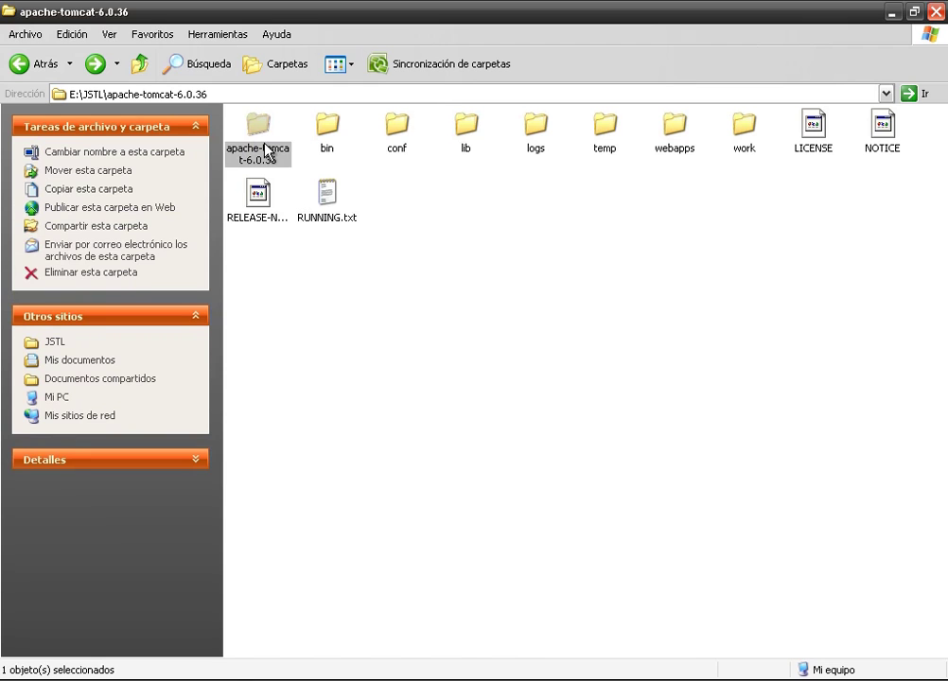
pyautogui.press('Delete')
pyautogui.click(543, 380)
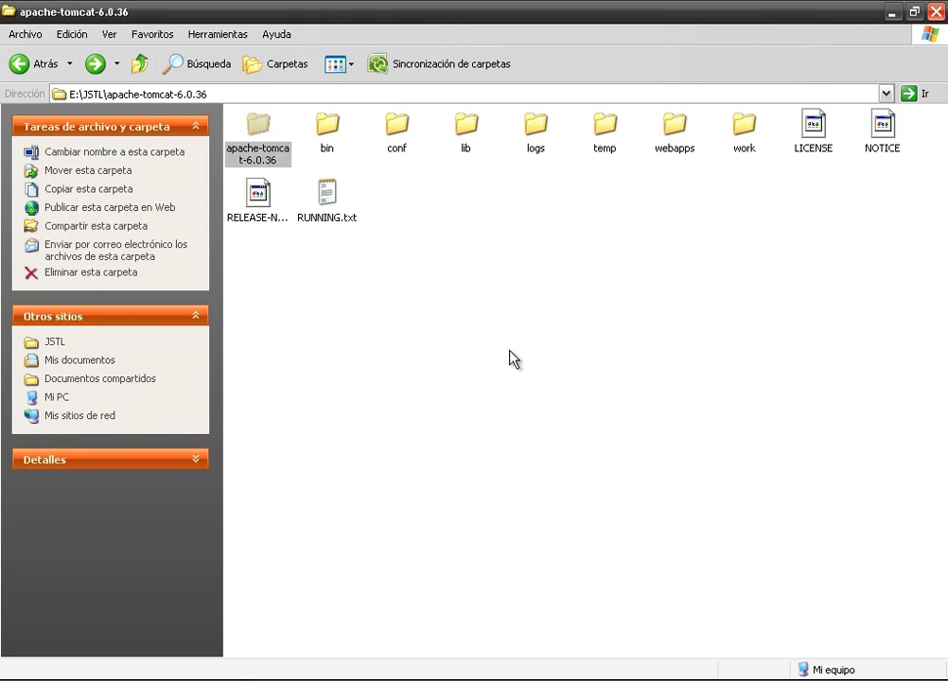
# - Return to E:\JSTL and check the contents of the eclipse folder
pyautogui.click(24, 68)
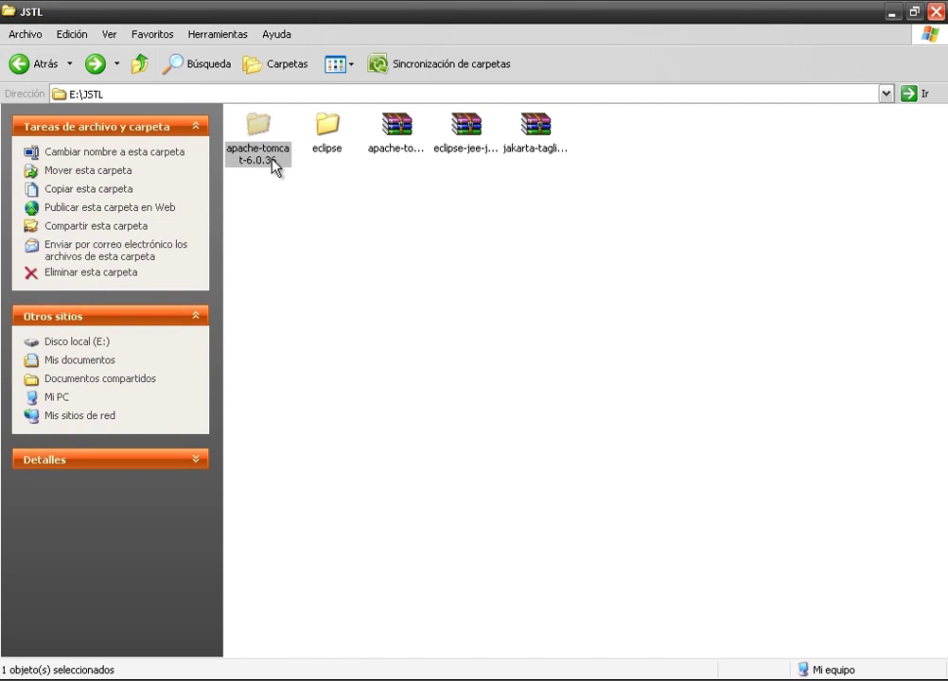
pyautogui.click(329, 149)
pyautogui.doubleClick(329, 150)
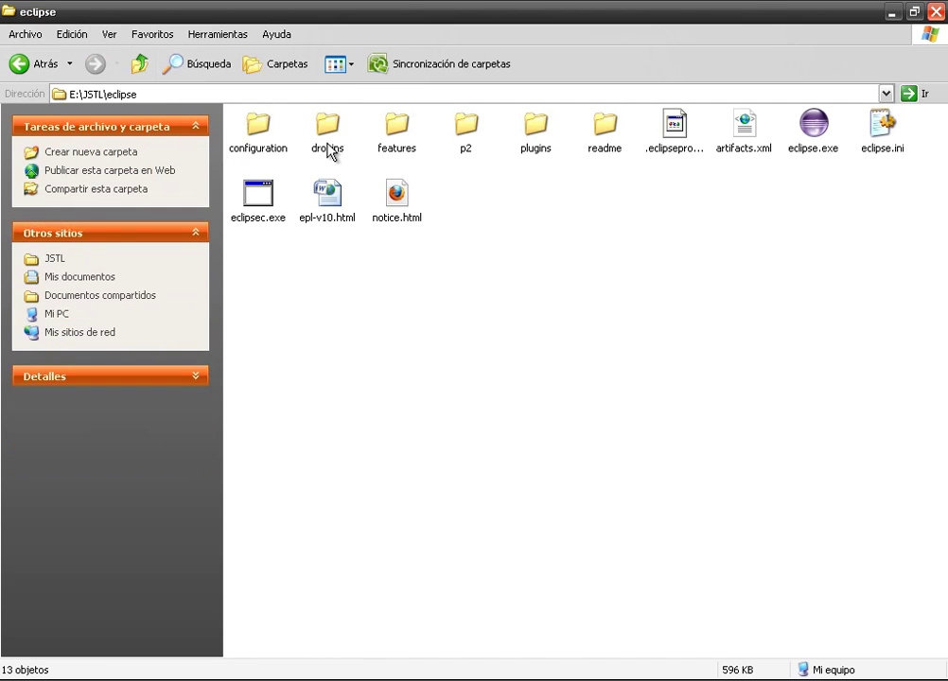
pyautogui.click(31, 75)
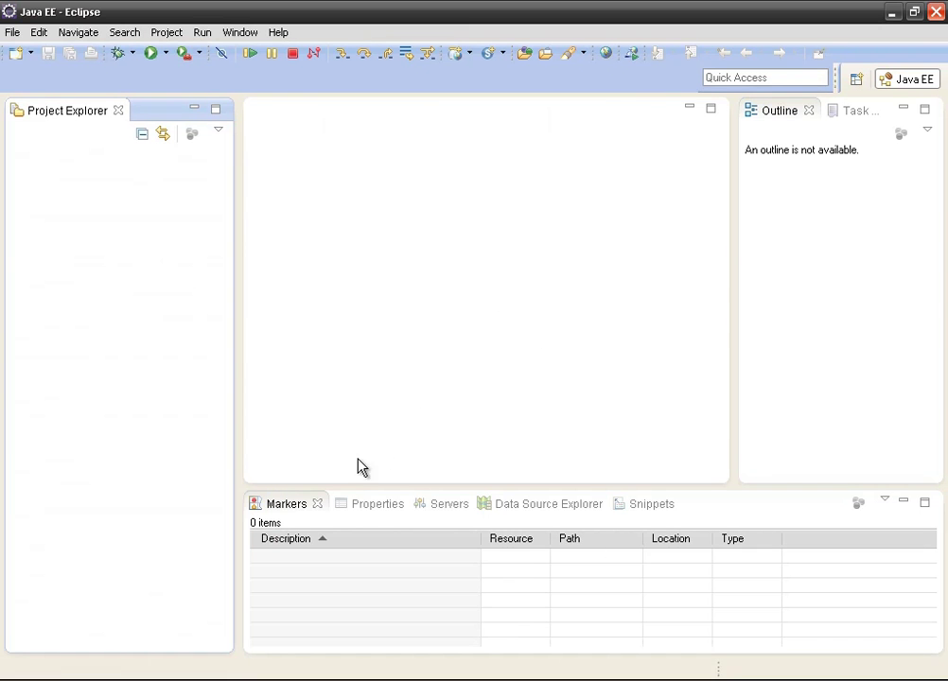
# - Start defining a new server in Eclipse's Servers view, choosing the Apache type Tomcat v6.0 Server and continuing to its installation settings
pyautogui.click(450, 504)
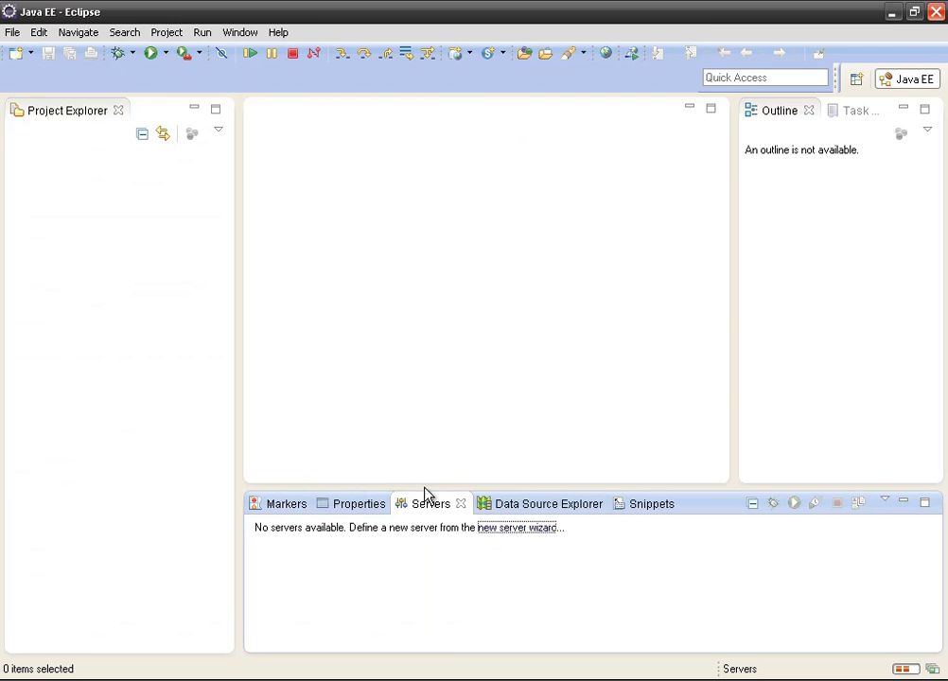
pyautogui.rightClick(419, 566)
pyautogui.moveTo(495, 577)
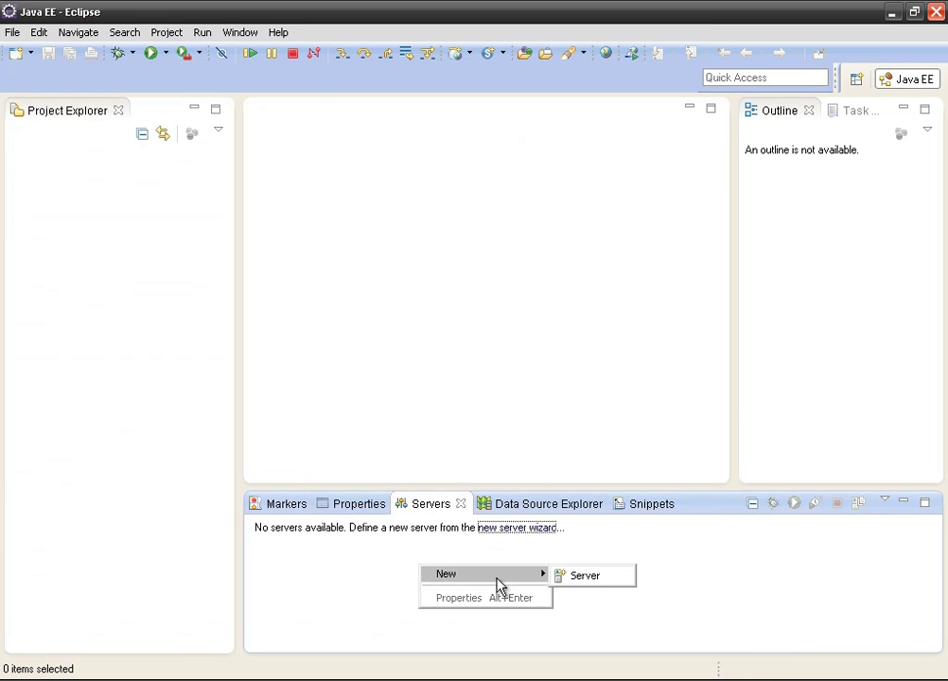
pyautogui.click(586, 579)
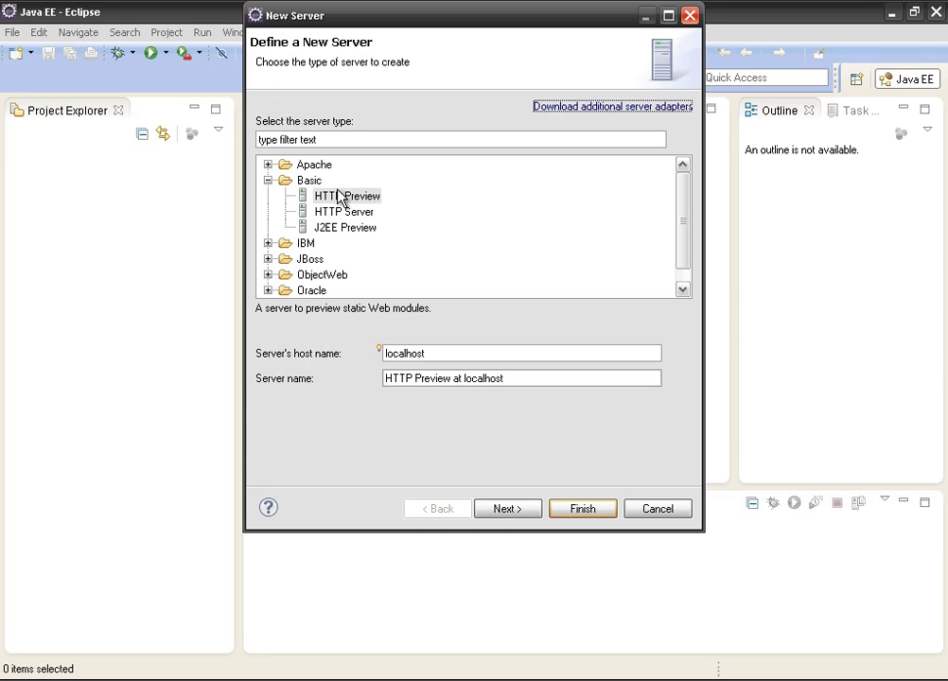
pyautogui.click(268, 164)
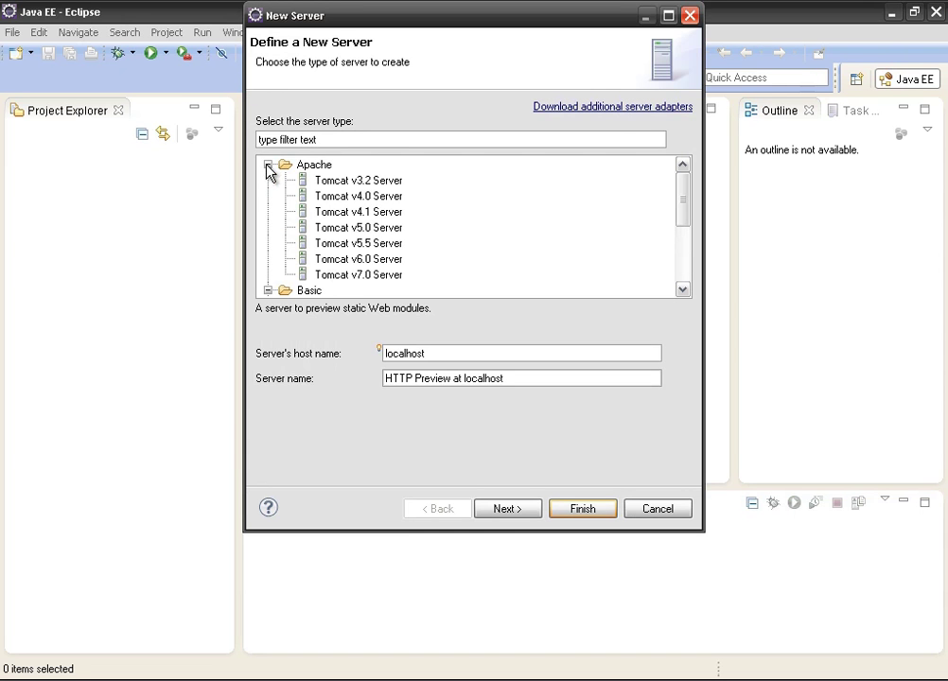
pyautogui.click(356, 268)
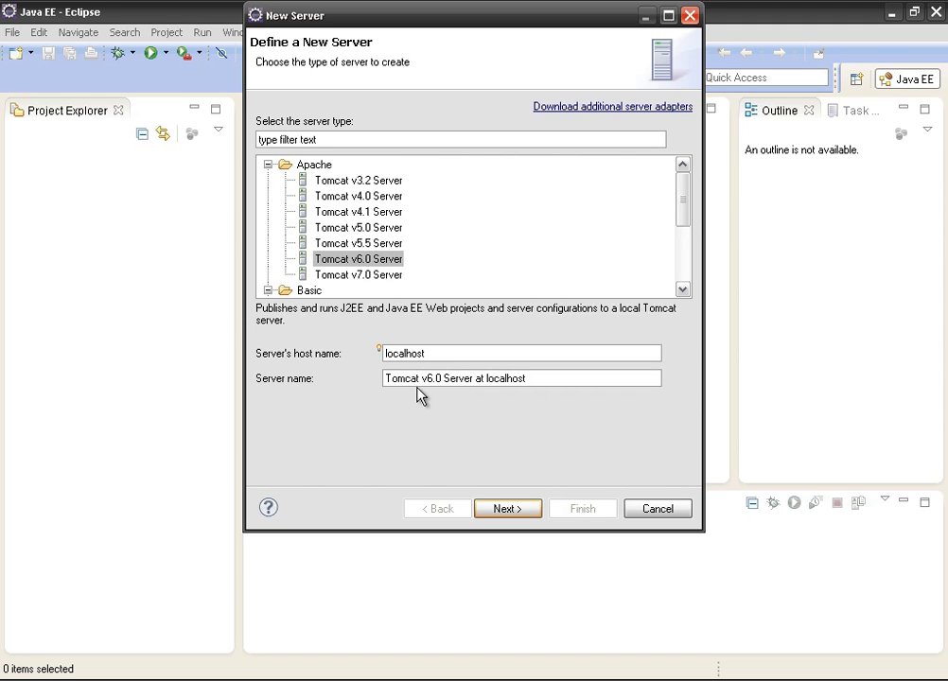
pyautogui.click(507, 512)
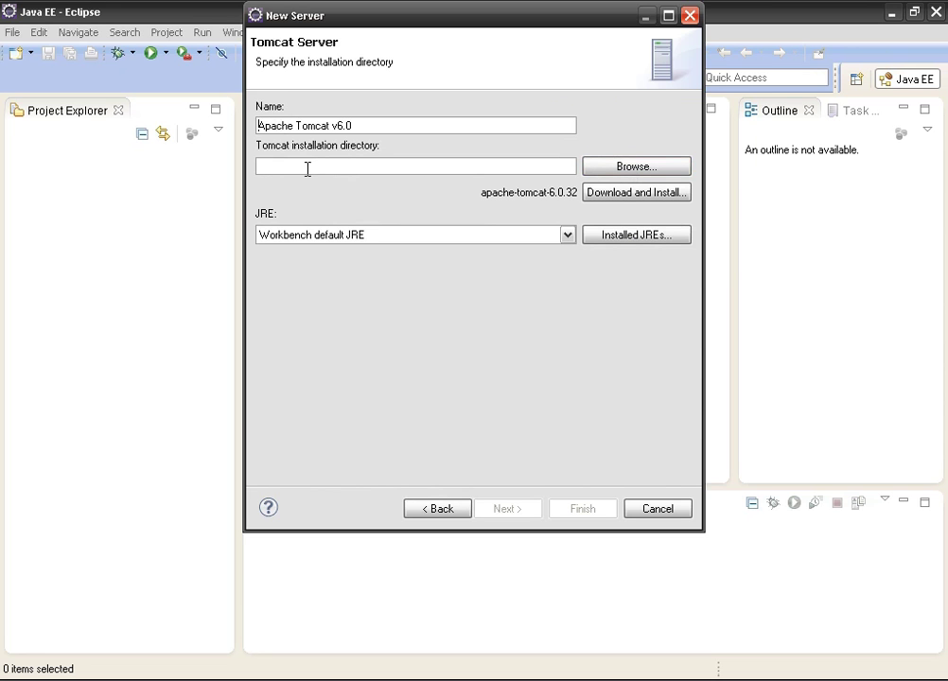
# - Set the Tomcat installation directory to E:\JSTL\apache-tomcat-6.0.36 and finish creating the server without adding resources
pyautogui.click(629, 167)
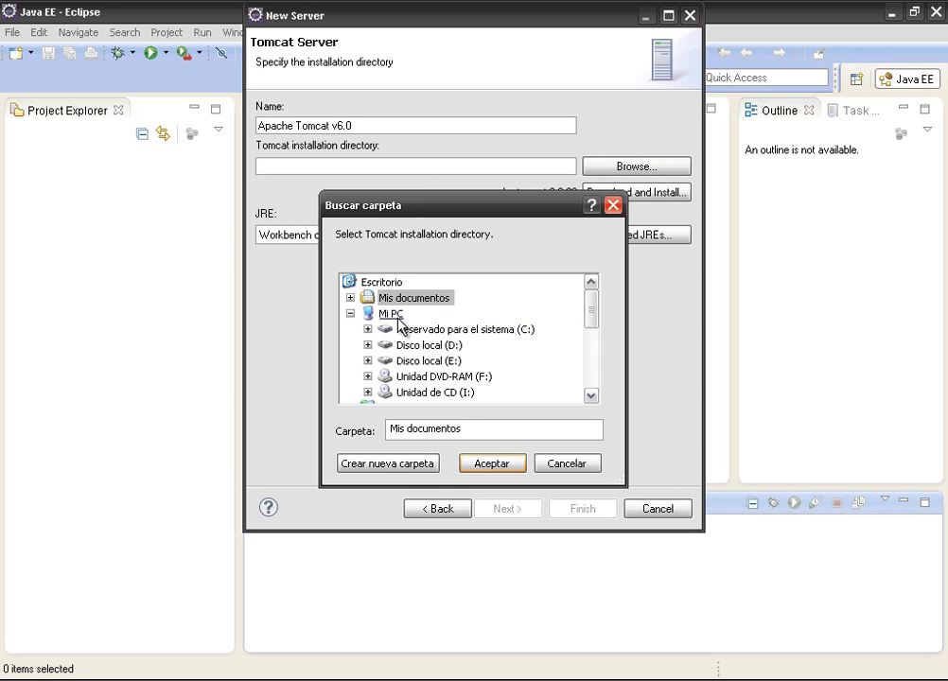
pyautogui.click(367, 362)
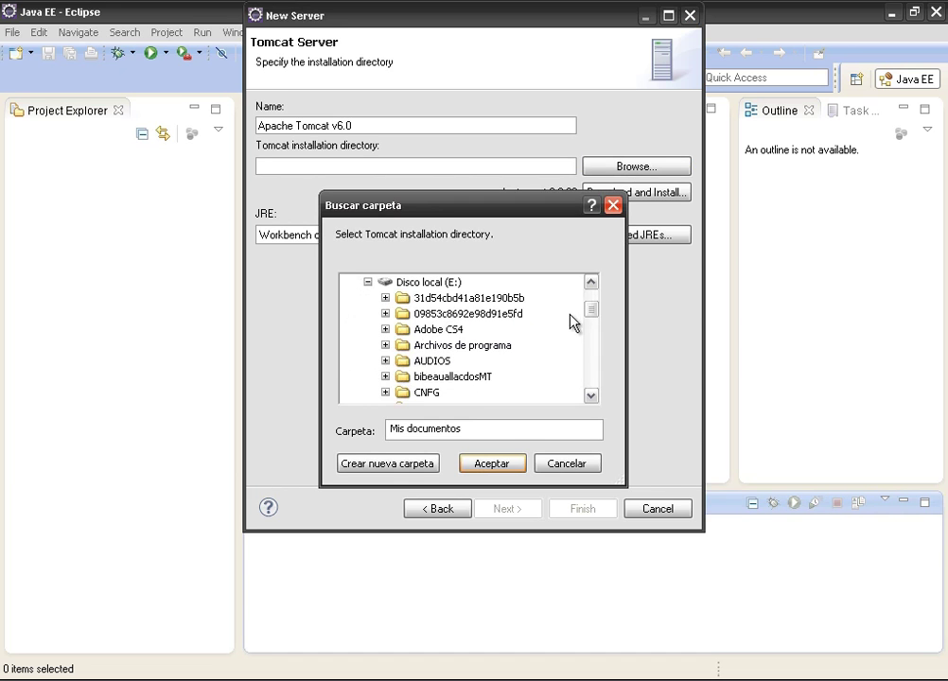
pyautogui.press('Down')
pyautogui.press('Down')
pyautogui.press('Right')
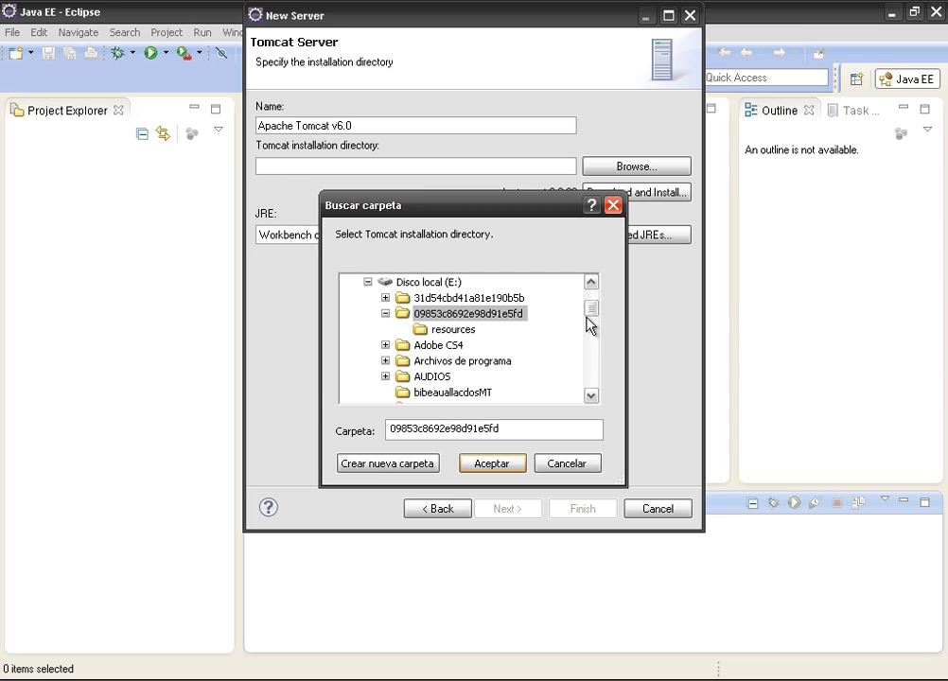
pyautogui.moveTo(587, 307); pyautogui.dragTo(592, 337)
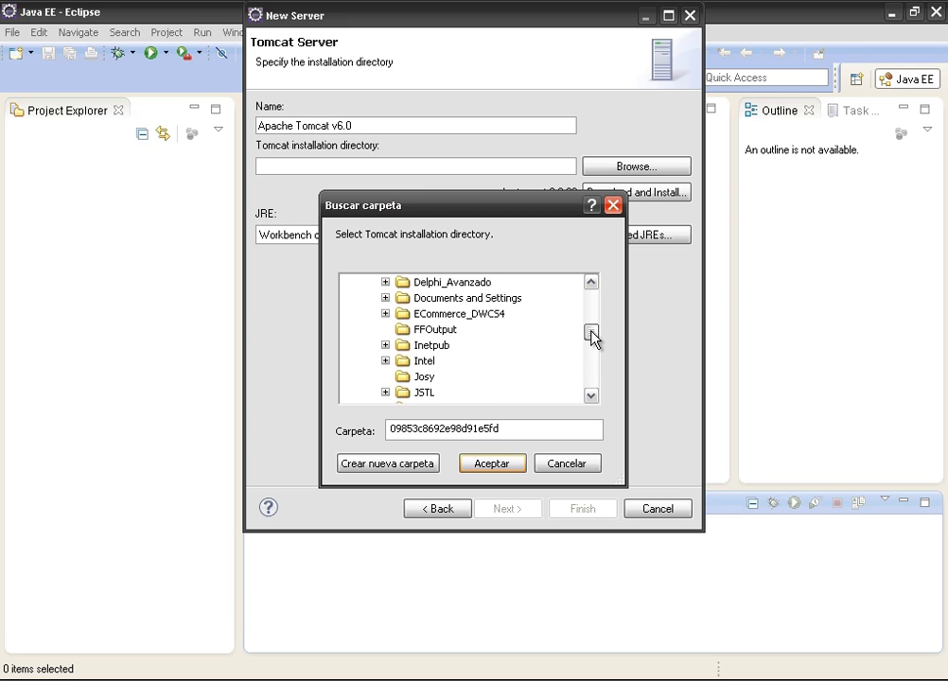
pyautogui.click(385, 392)
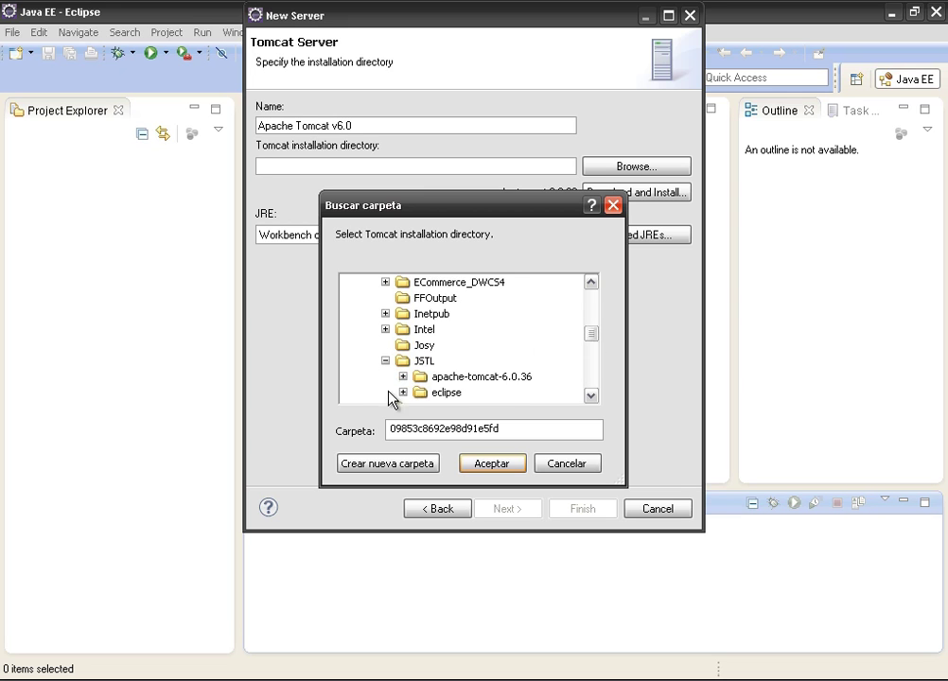
pyautogui.doubleClick(477, 378)
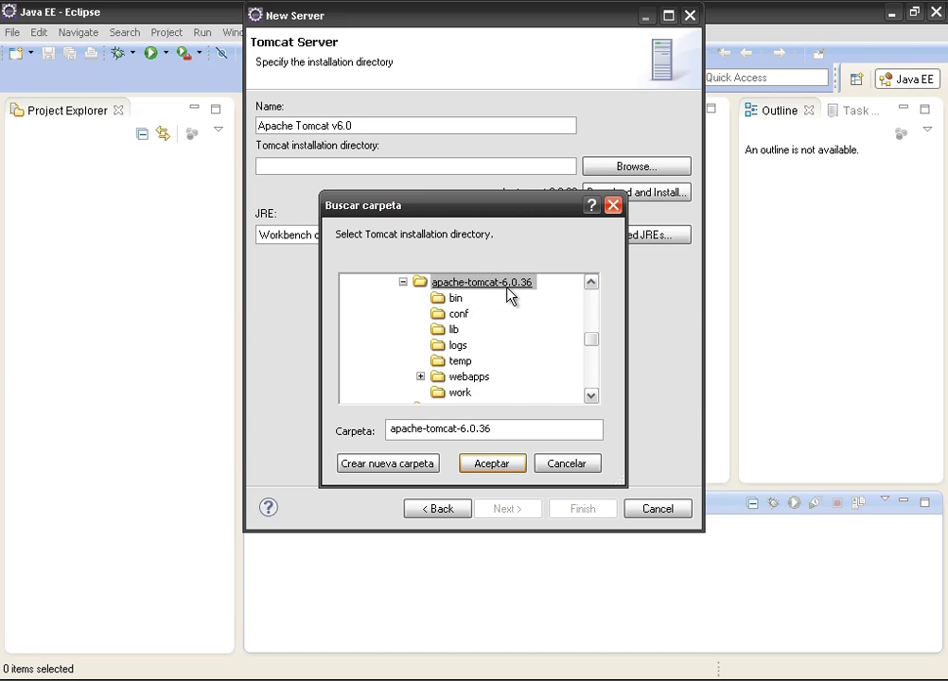
pyautogui.click(492, 463)
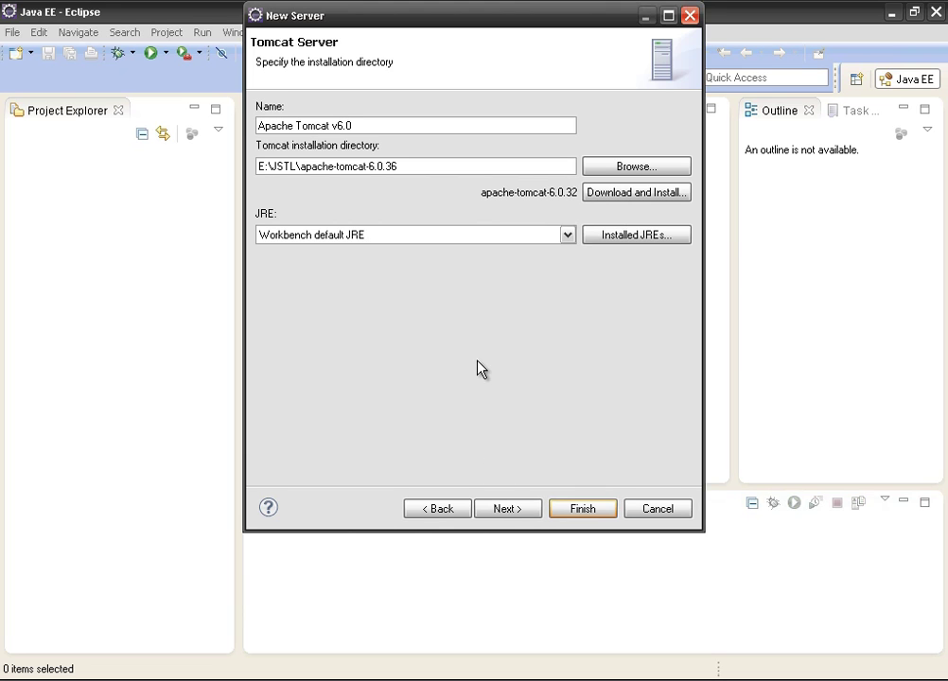
pyautogui.click(504, 510)
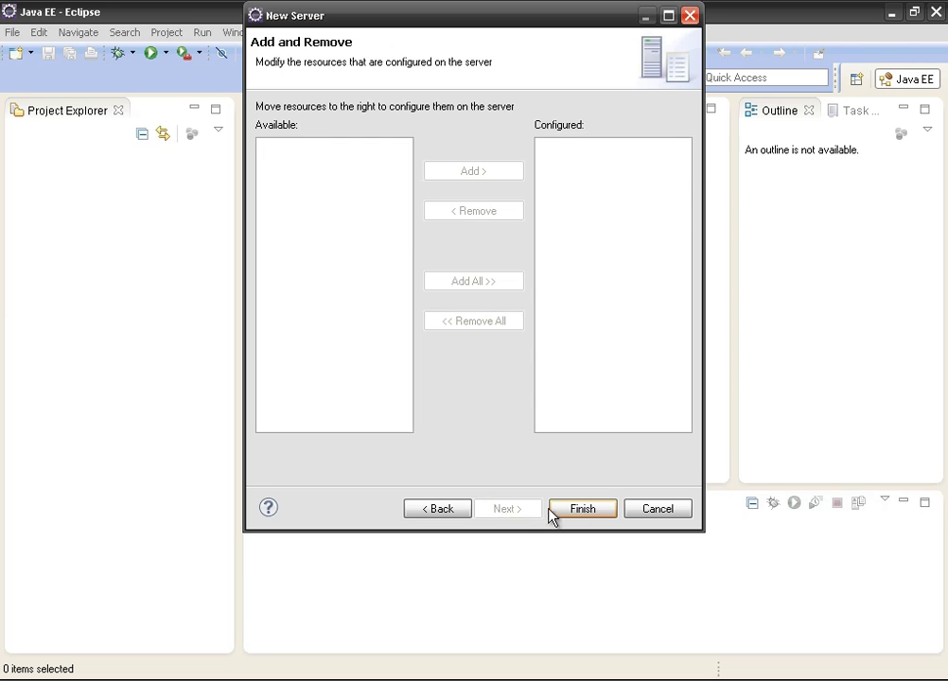
pyautogui.click(582, 511)
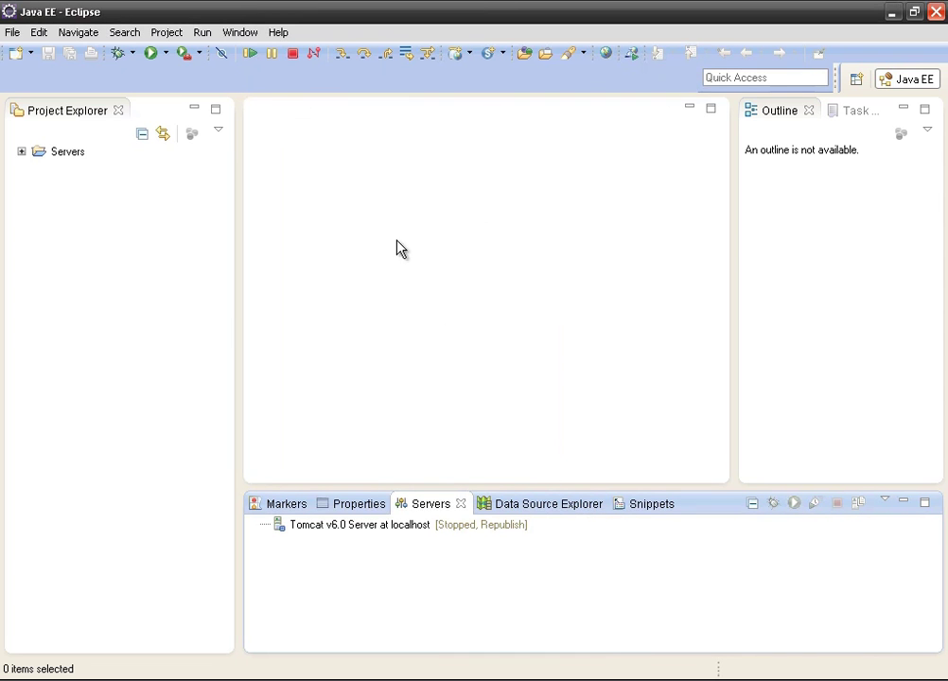
# - Examine the configuration files of the Tomcat v6.0 server in the Servers project and collapse the project again
pyautogui.click(21, 152)
pyautogui.click(39, 168)
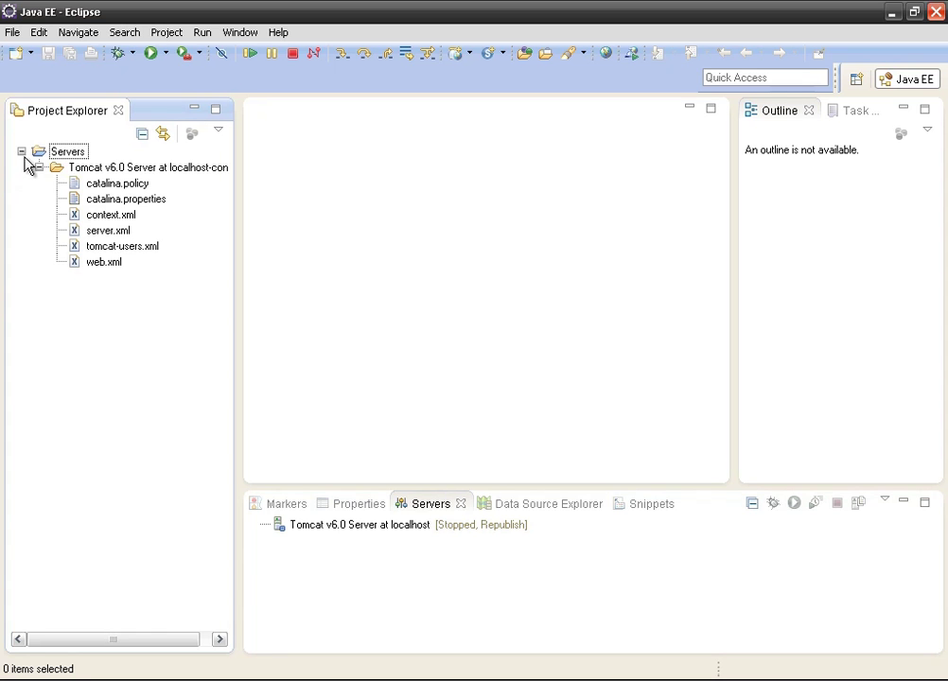
pyautogui.click(39, 168)
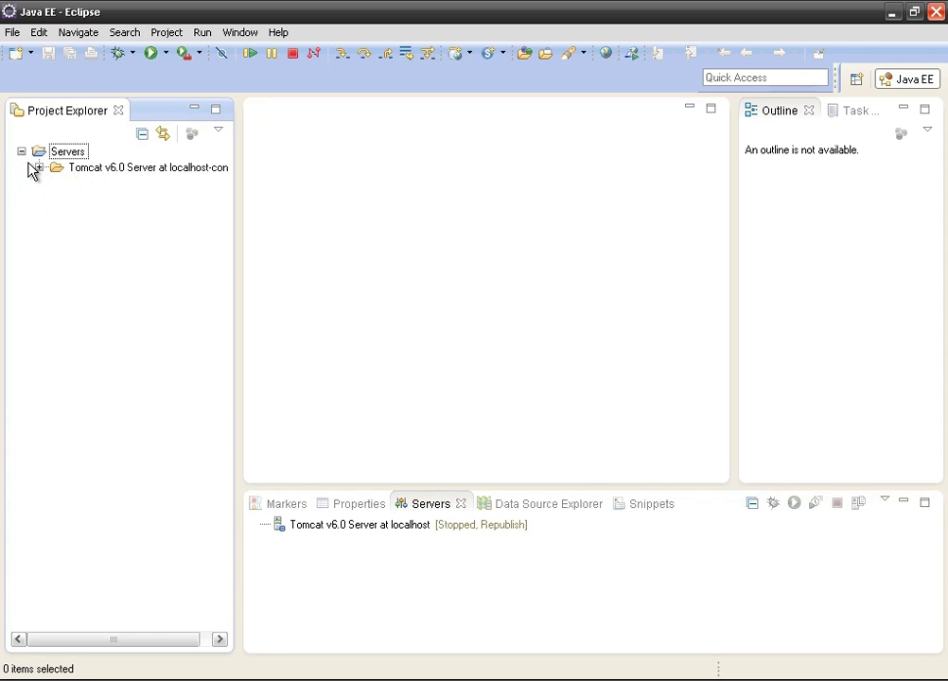
pyautogui.click(20, 151)
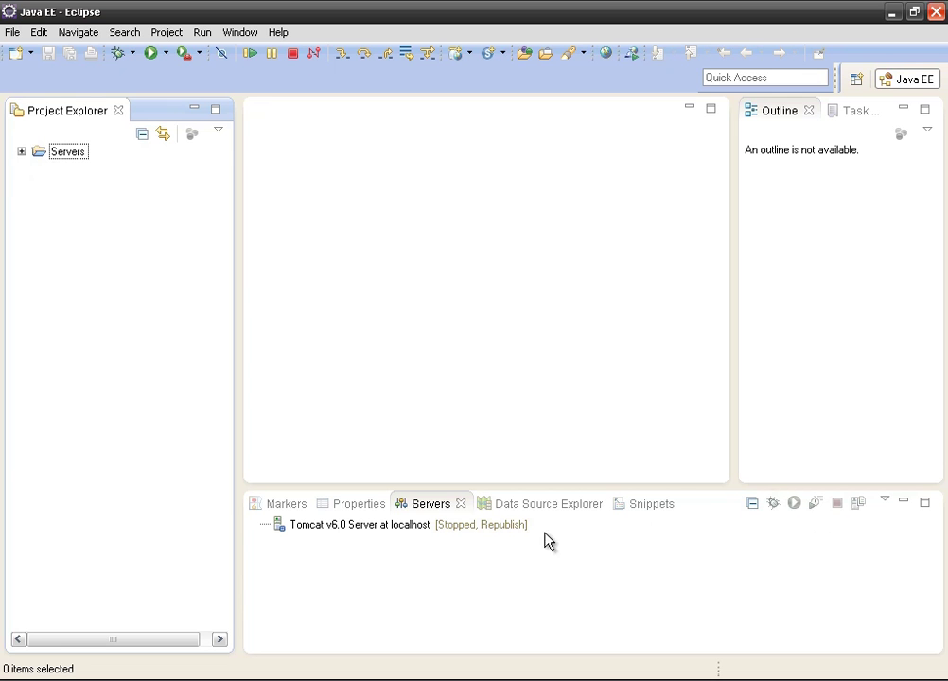
# - Start the Tomcat v6.0 Server at localhost
pyautogui.click(337, 525)
pyautogui.click(473, 525)
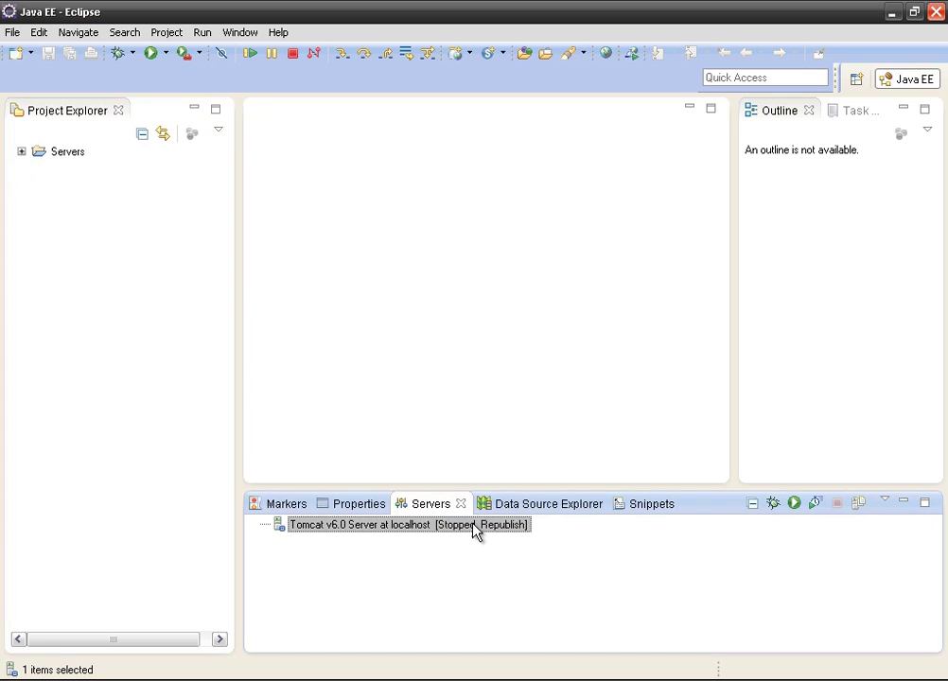
pyautogui.click(794, 504)
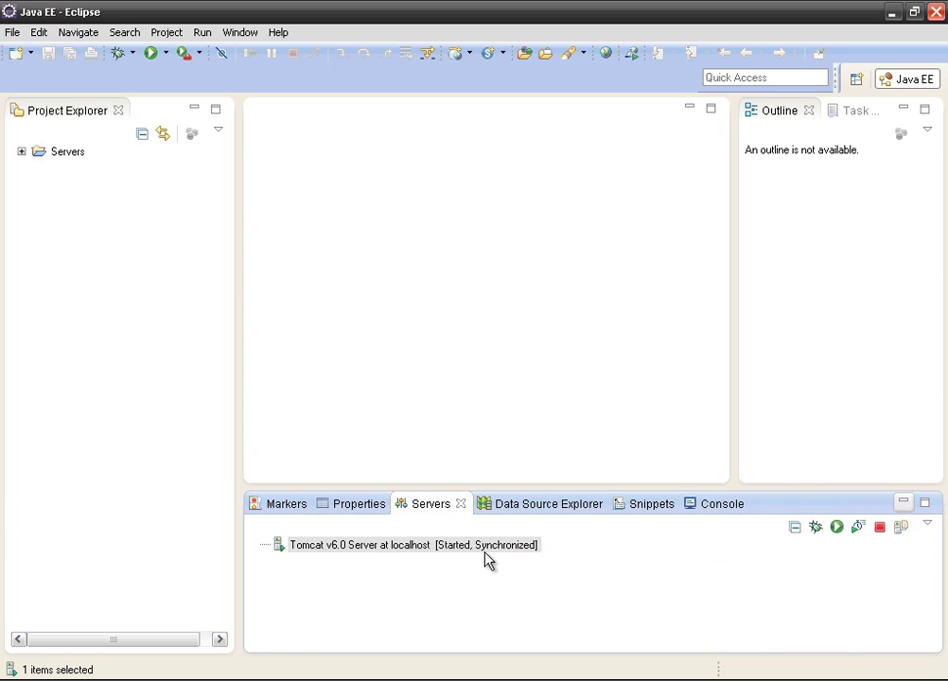
# - Check the end of the Tomcat startup log in the Console and return to the Servers view
pyautogui.click(702, 507)
pyautogui.moveTo(927, 614)
pyautogui.mouseDown()
pyautogui.moveTo(927, 571)
pyautogui.moveTo(927, 626)
pyautogui.mouseUp()
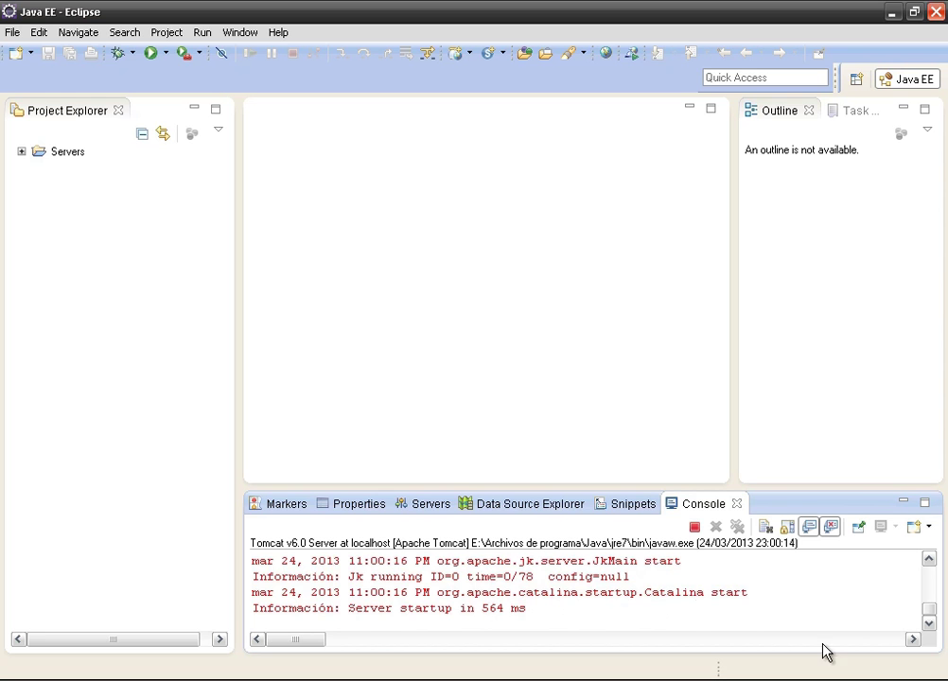
pyautogui.click(434, 504)
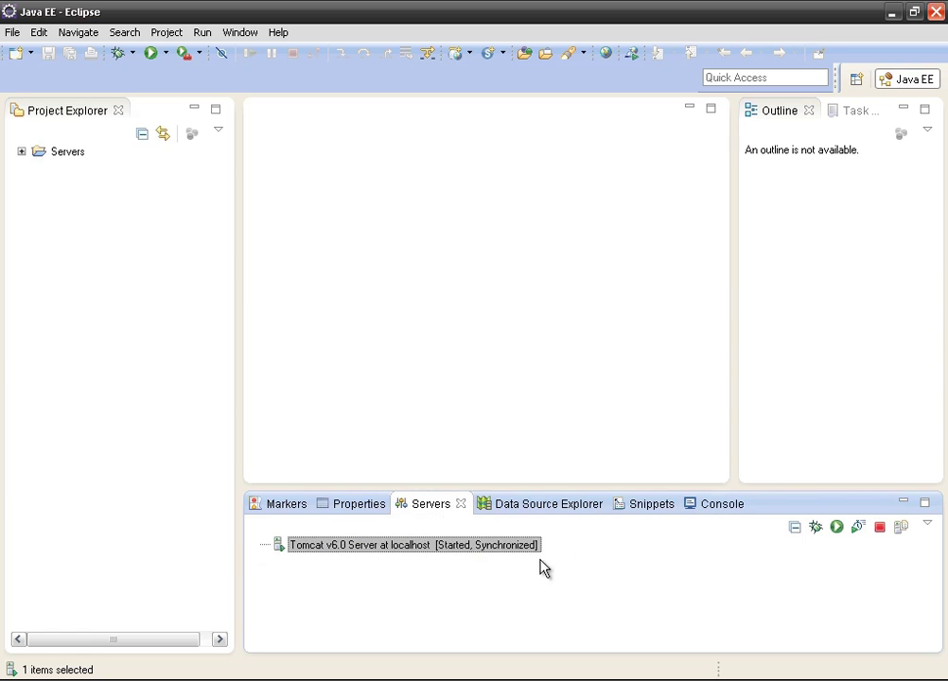